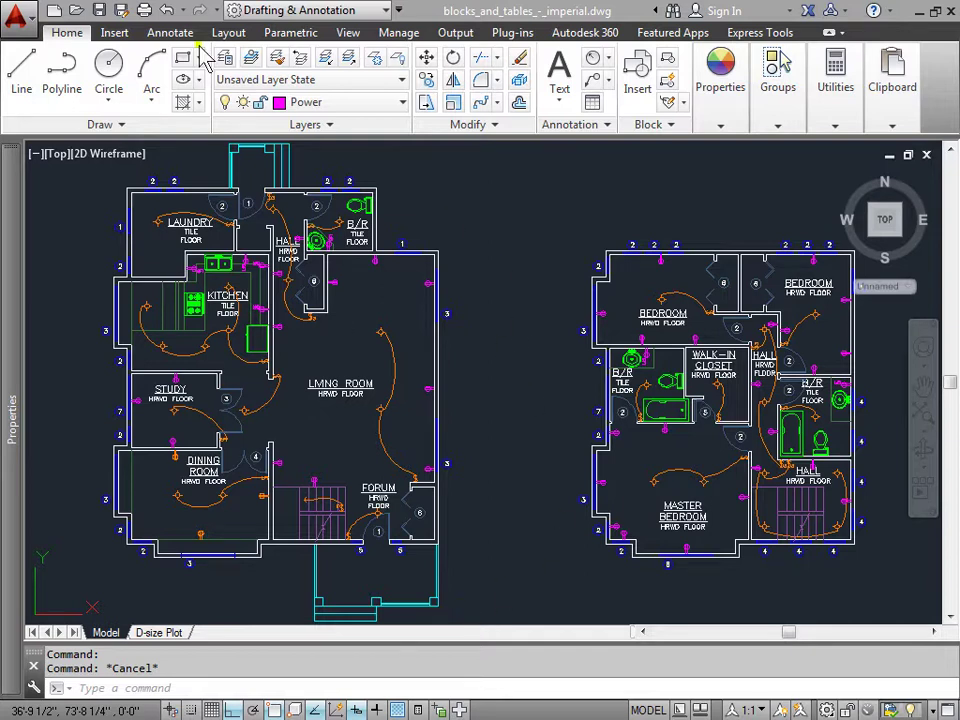
# - Dismiss the Open dialog and zoom in on the kitchen, laundry, hall and bathroom
pyautogui.click(76, 12)
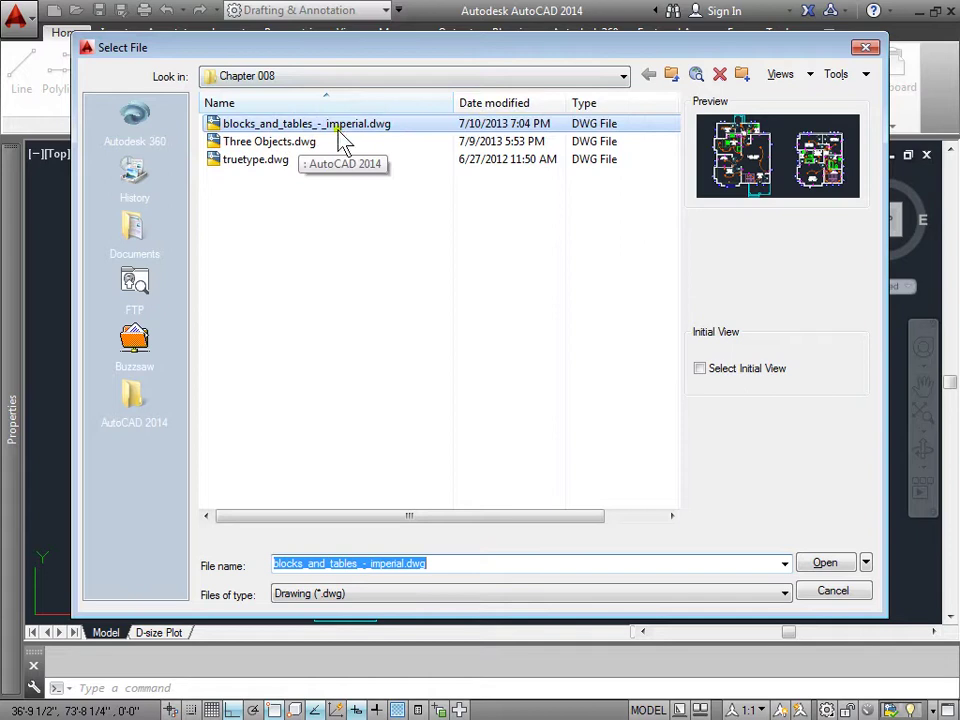
pyautogui.click(830, 590)
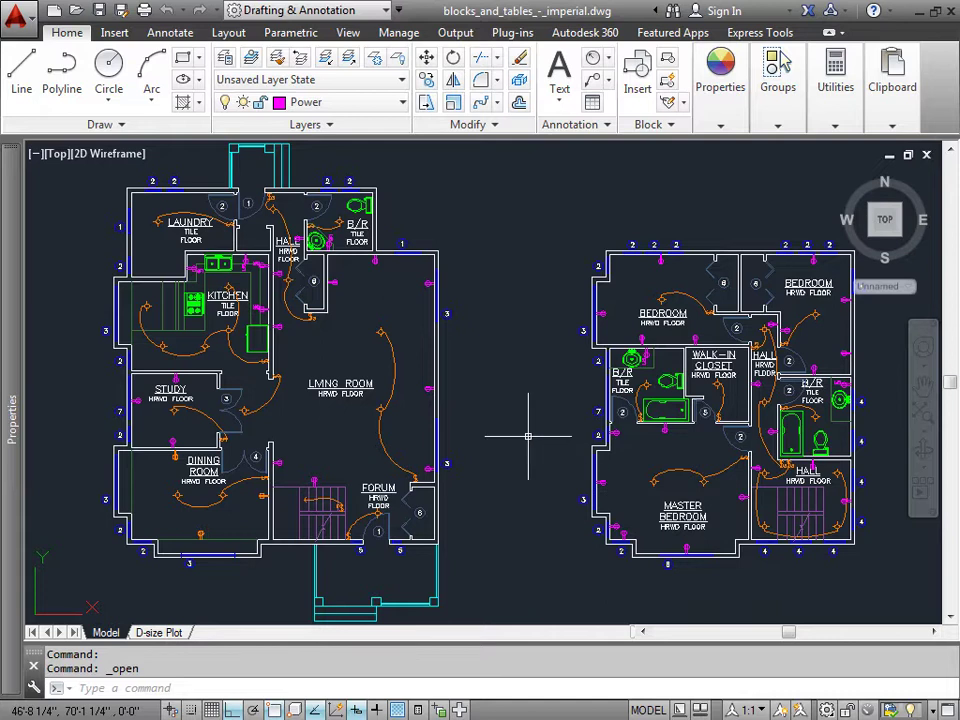
pyautogui.moveTo(308, 352); pyautogui.dragTo(501, 339, button='middle')
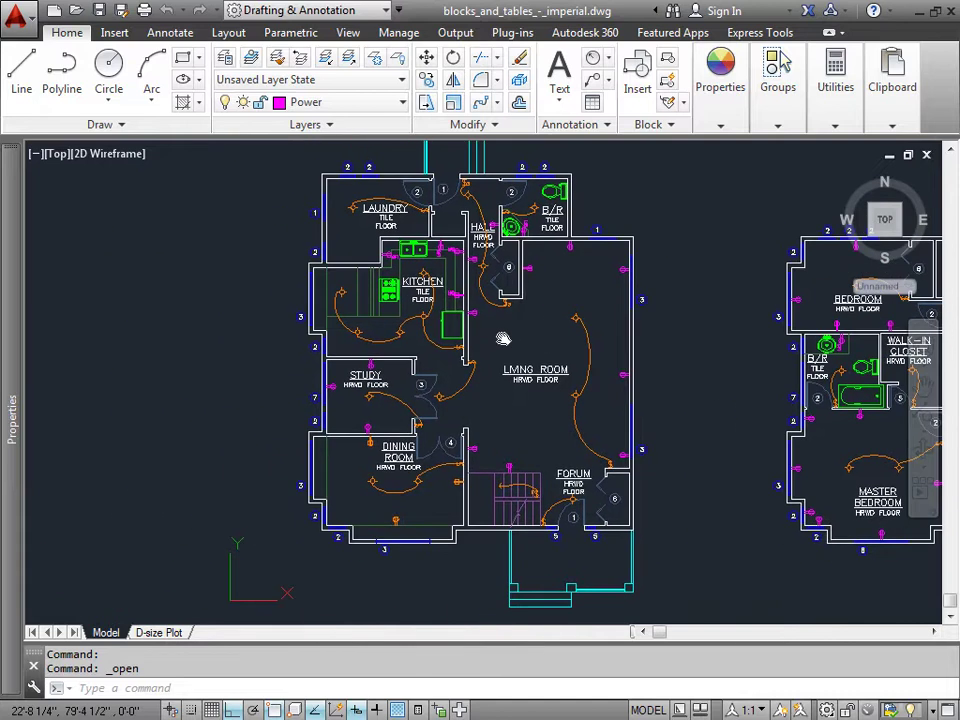
pyautogui.scroll(4, 491, 328)
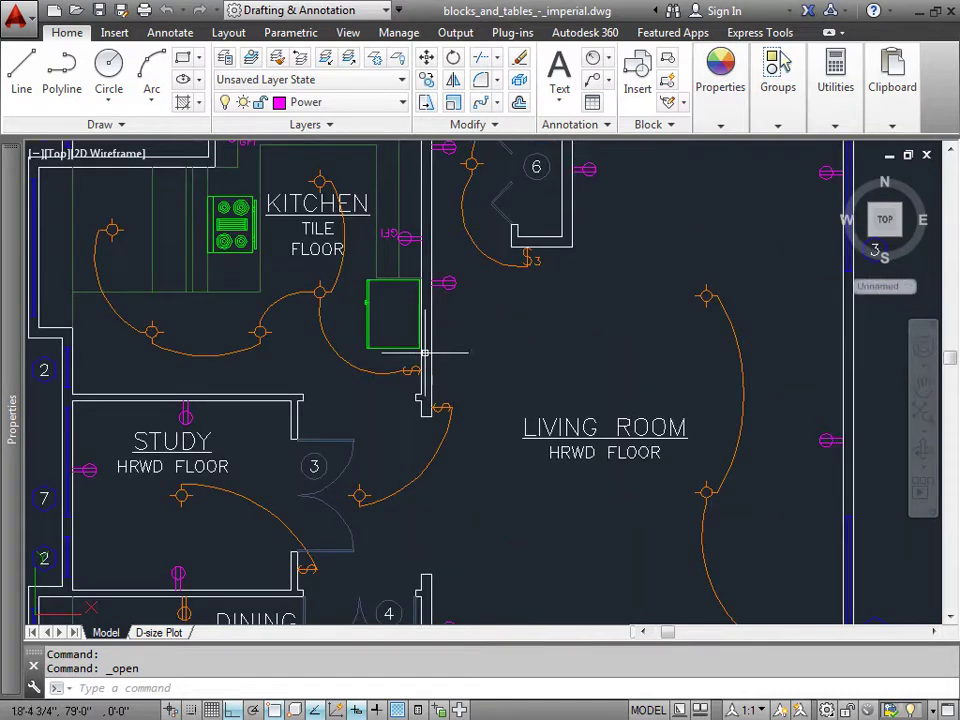
pyautogui.moveTo(308, 347); pyautogui.dragTo(448, 477, button='middle')
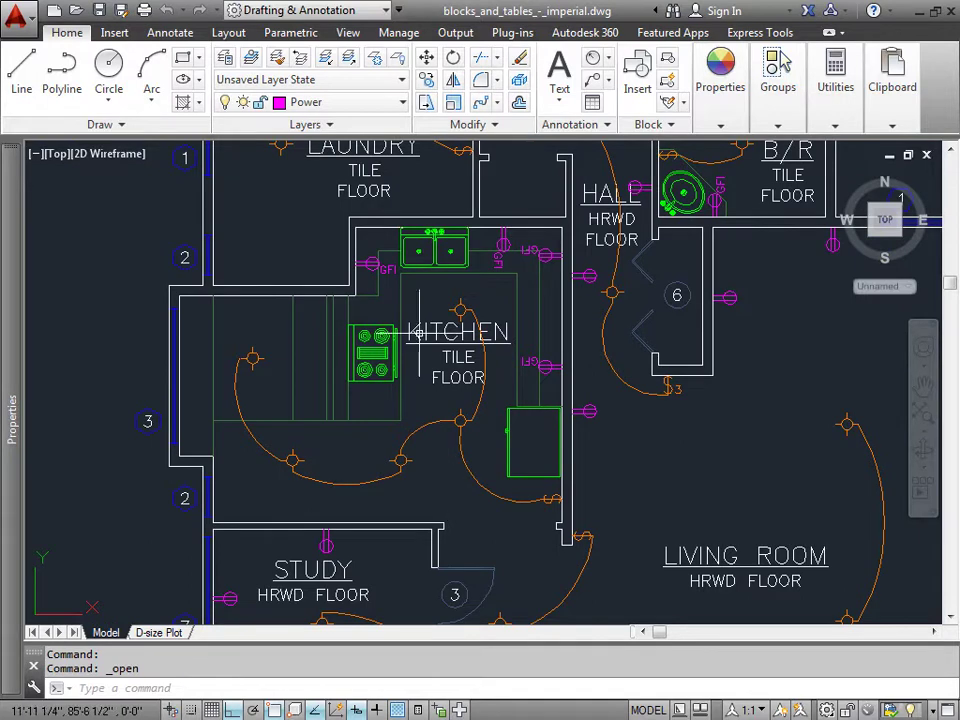
pyautogui.press('Escape')
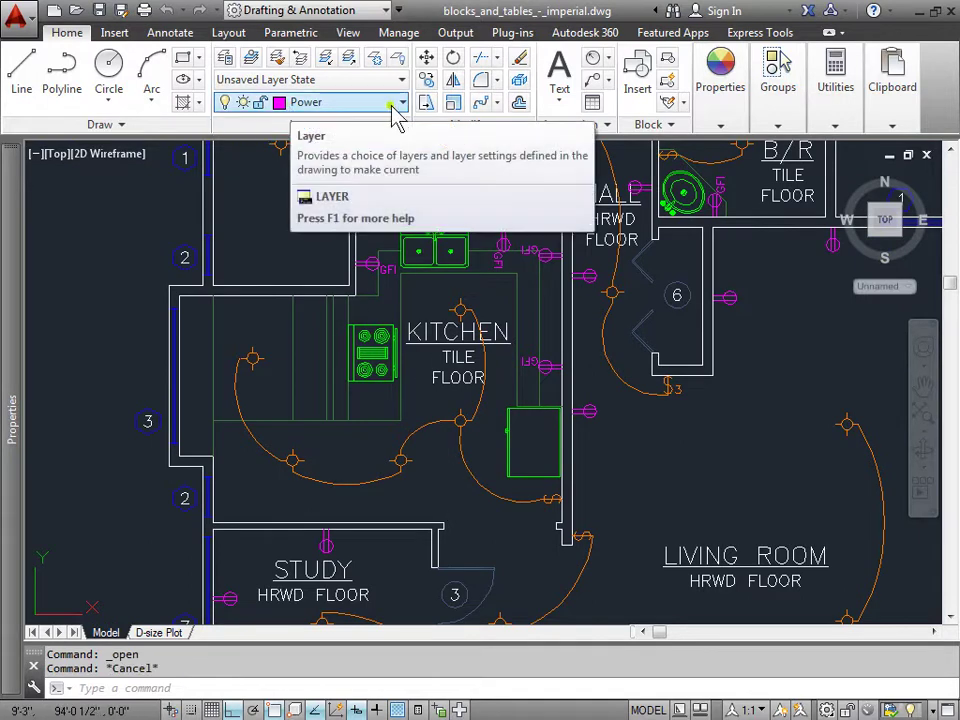
pyautogui.click(378, 352)
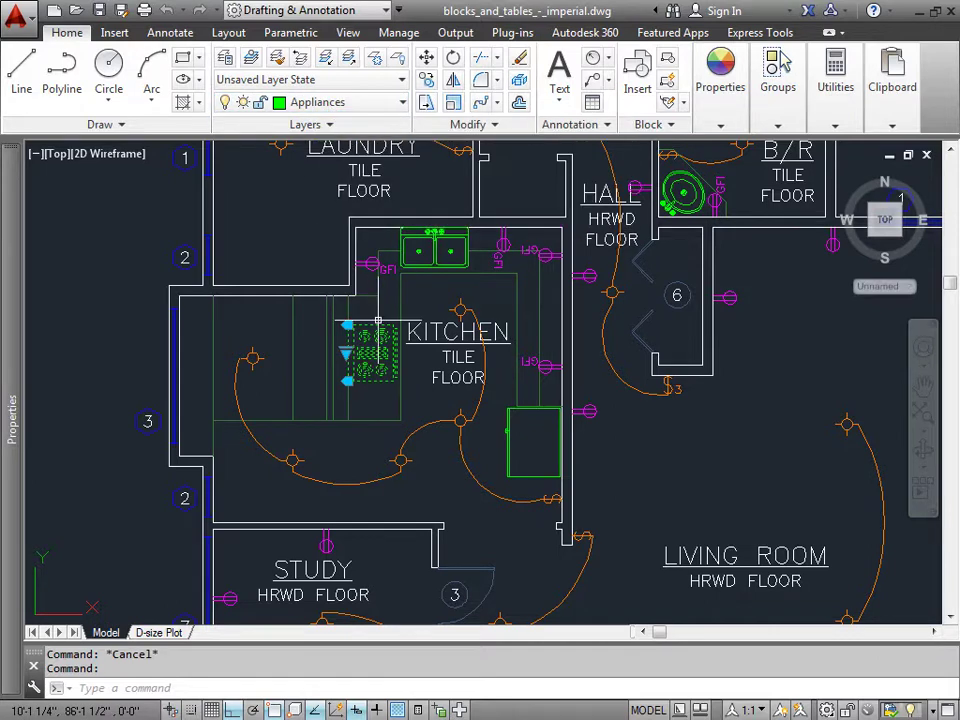
pyautogui.press('Escape')
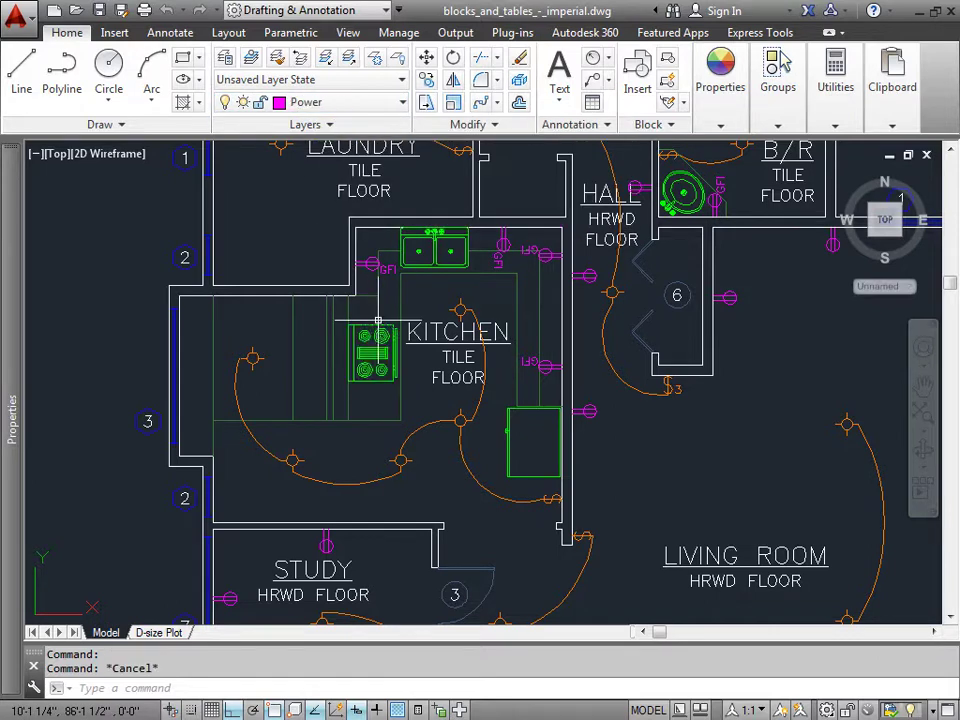
pyautogui.click(609, 167)
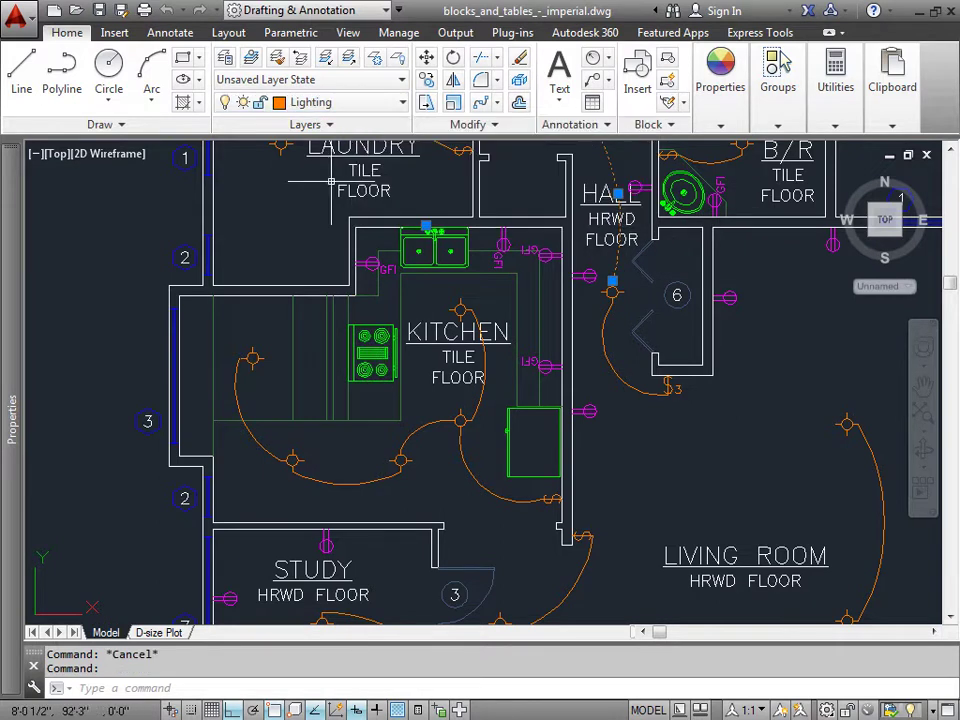
pyautogui.press('Escape')
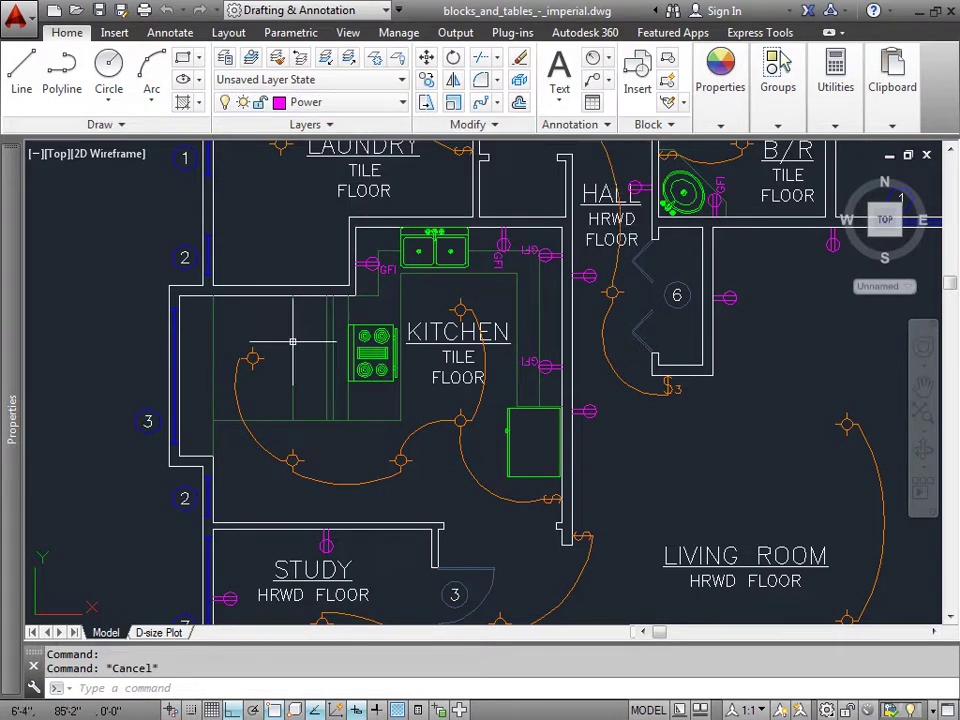
pyautogui.click(292, 344)
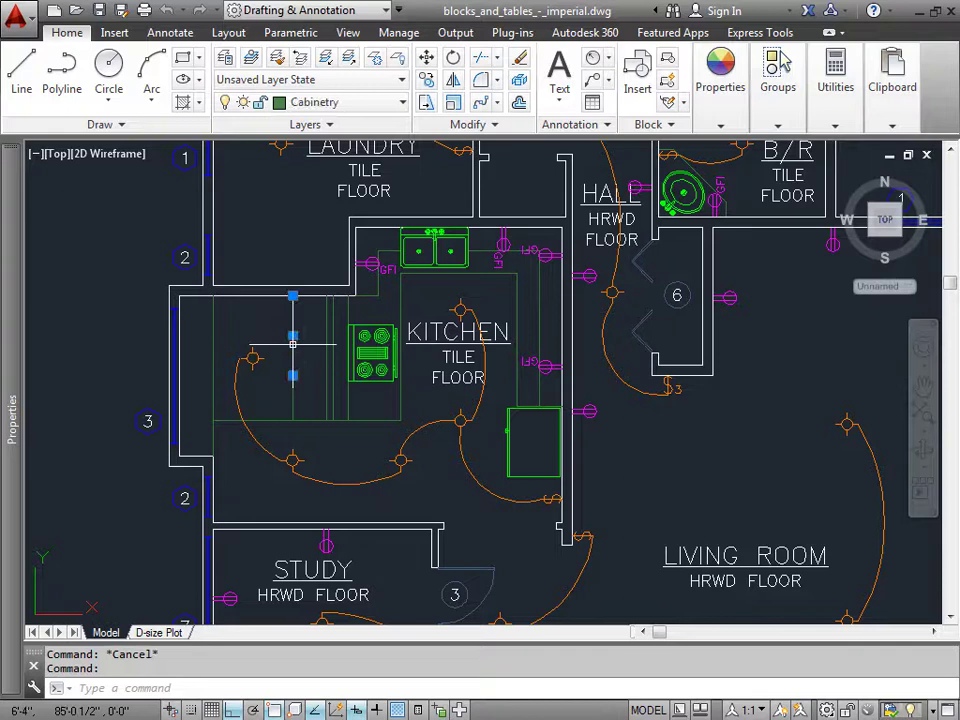
pyautogui.press('Escape')
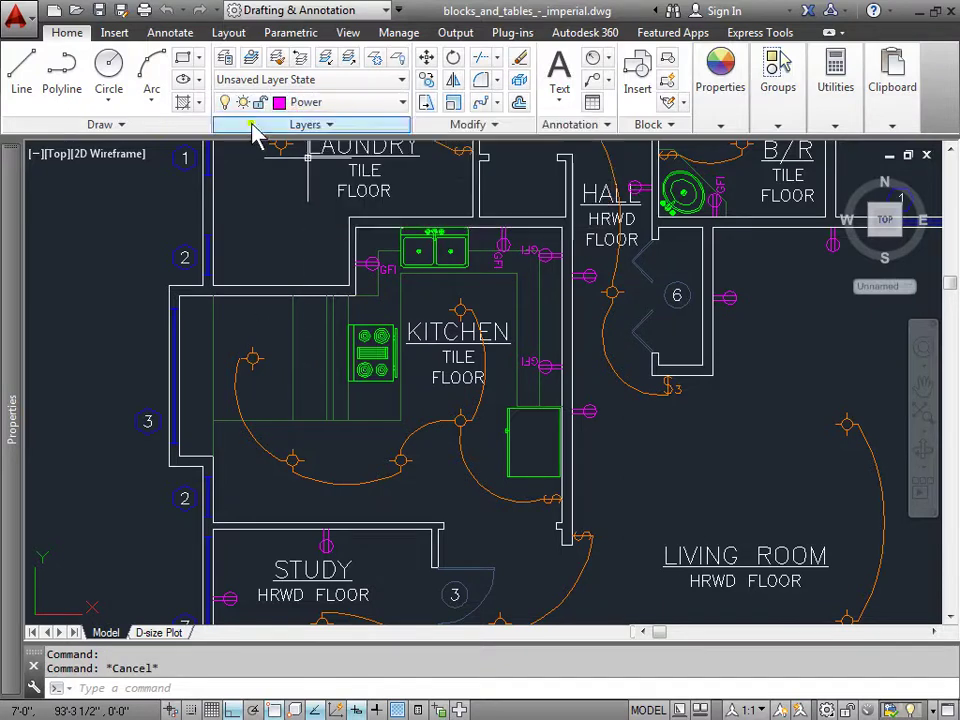
pyautogui.press('Escape')
pyautogui.click(203, 225)
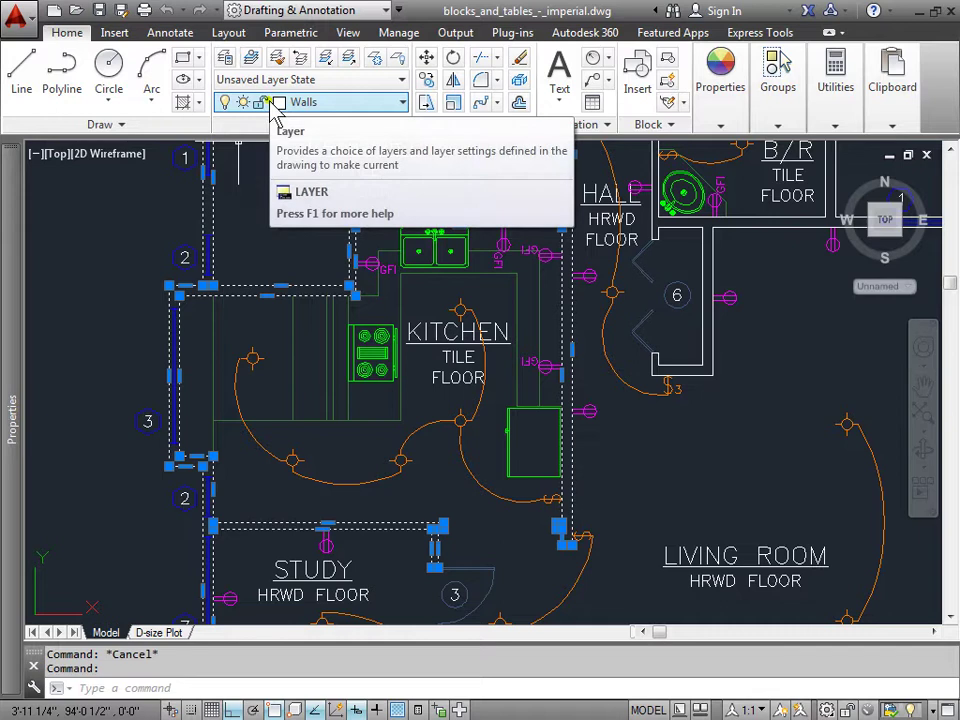
pyautogui.press('Escape')
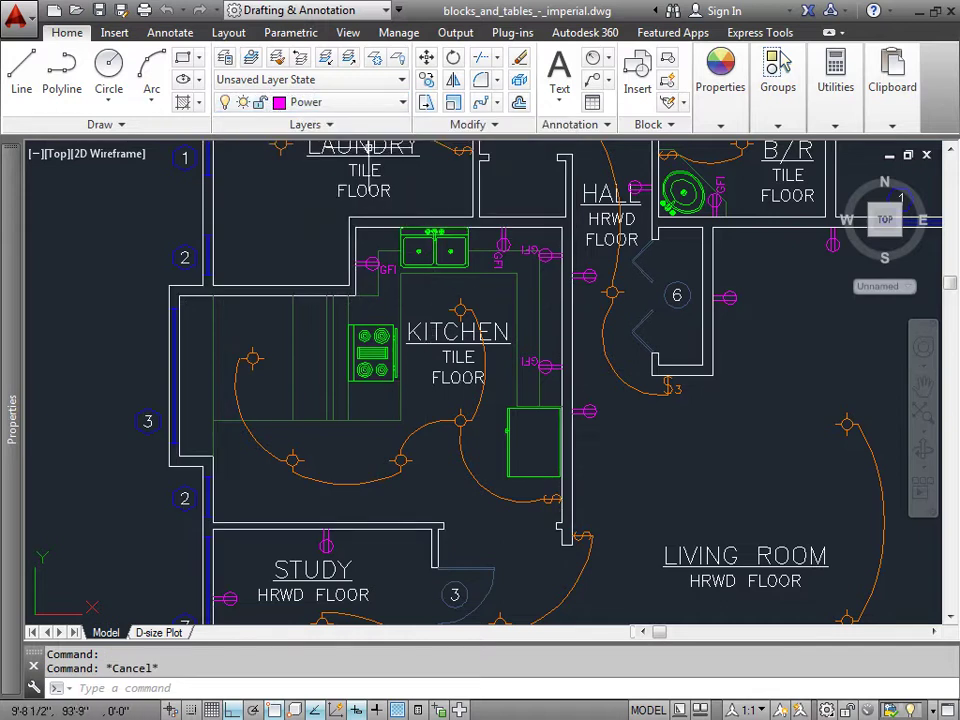
pyautogui.click(373, 265)
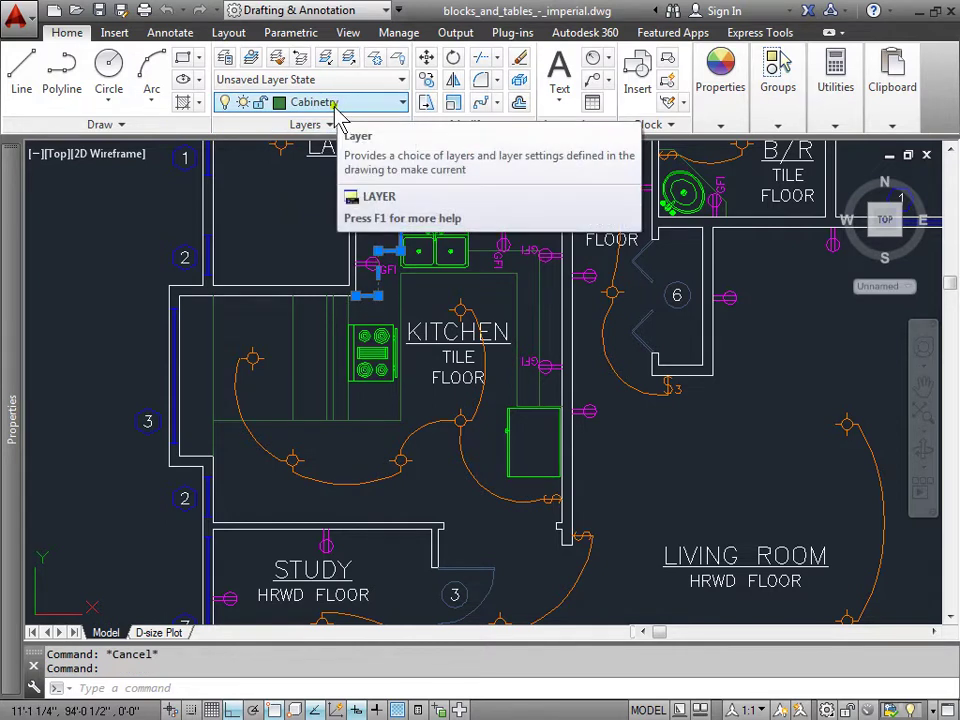
pyautogui.click(226, 56)
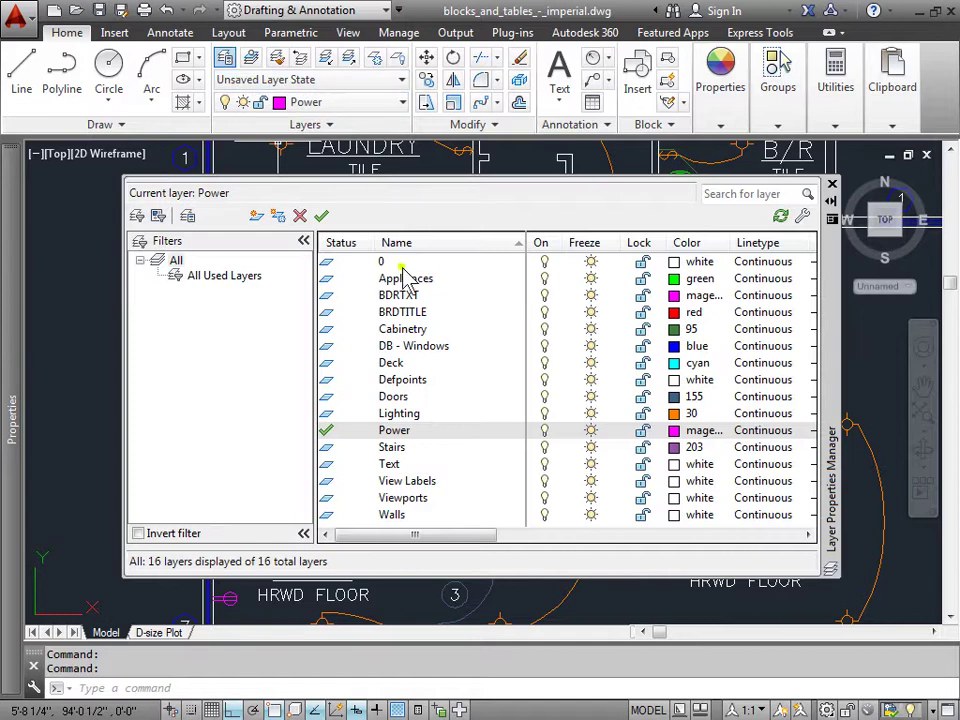
pyautogui.click(443, 430)
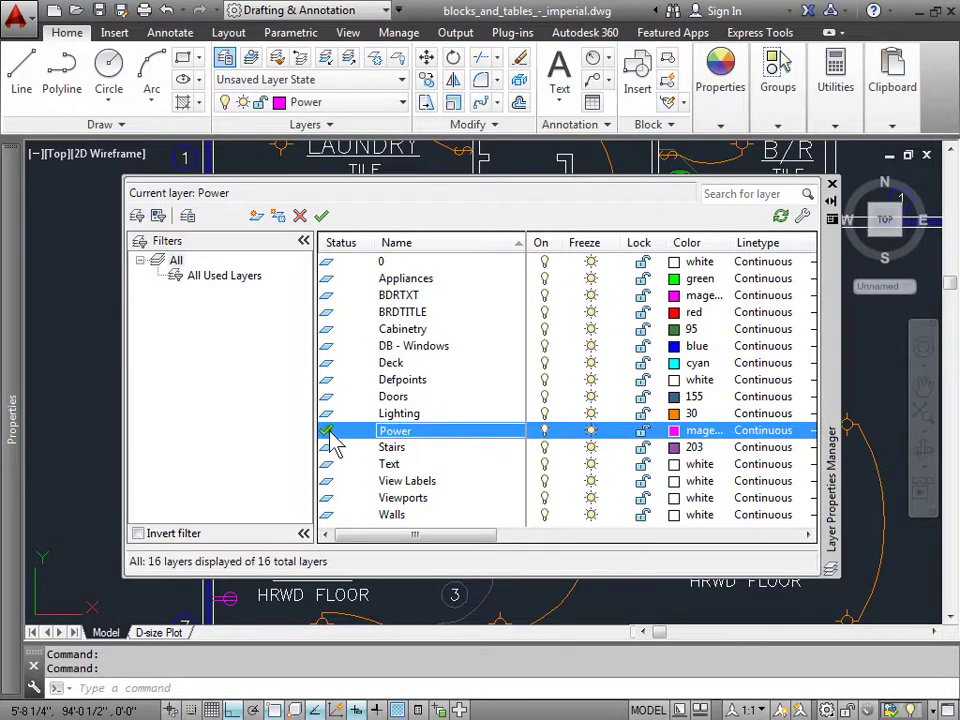
pyautogui.moveTo(362, 534); pyautogui.dragTo(456, 533)
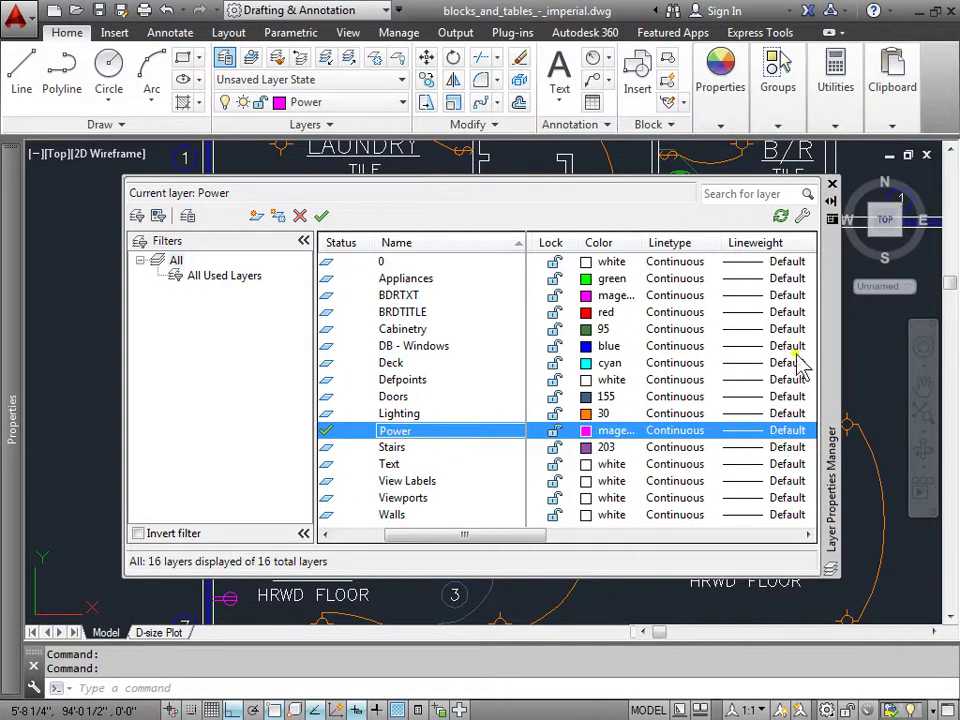
pyautogui.click(832, 186)
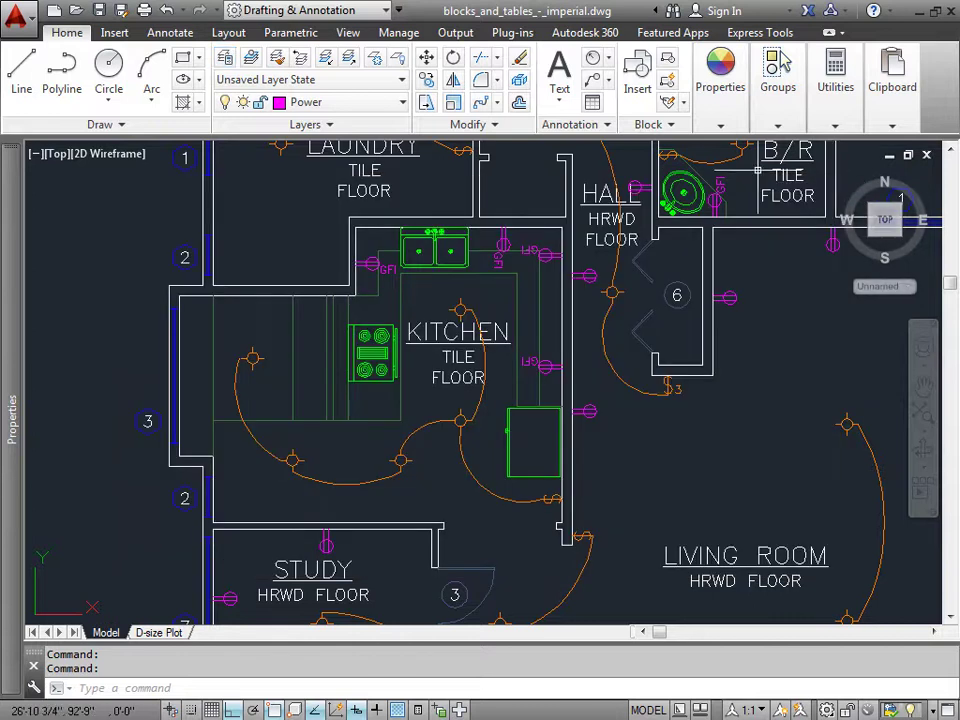
# - Reselect Power as the current layer and pan up-left to show more of the living room
pyautogui.click(401, 103)
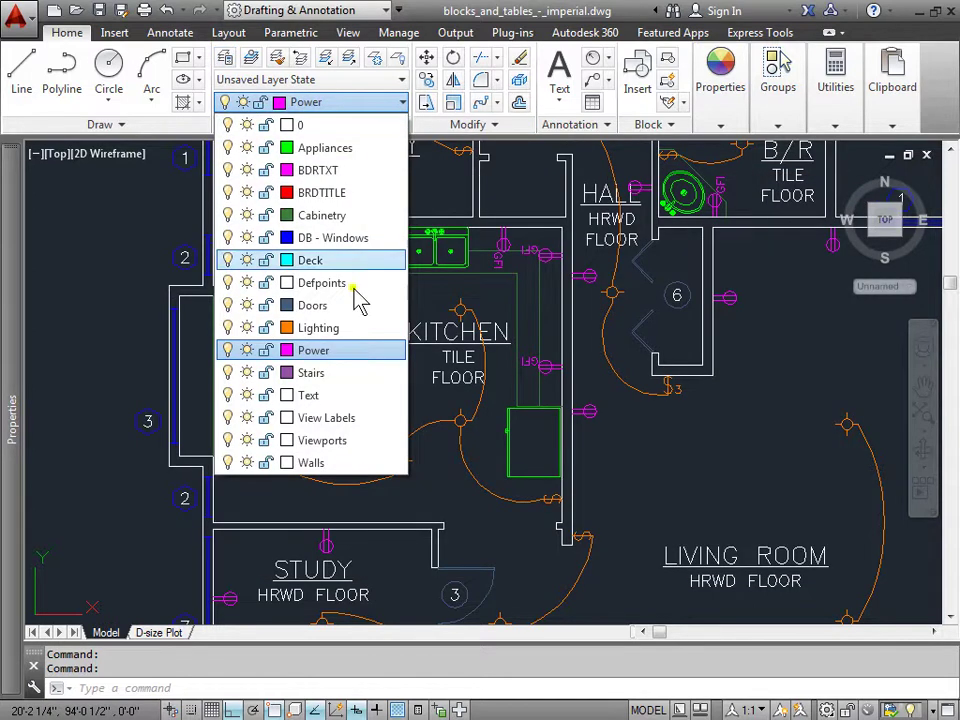
pyautogui.click(337, 356)
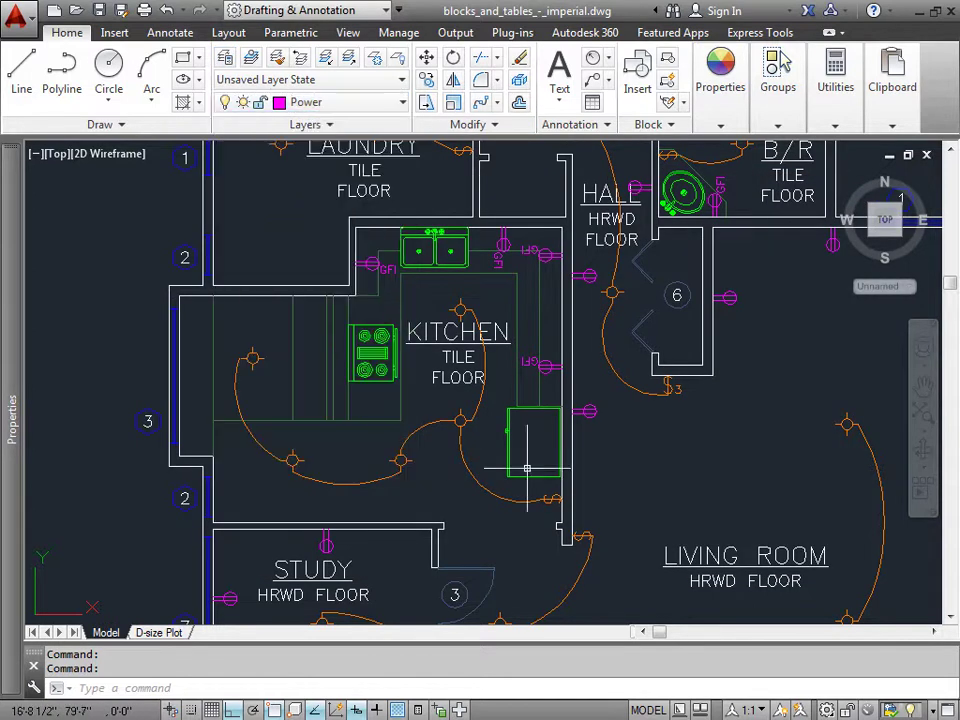
pyautogui.moveTo(632, 532)
pyautogui.mouseDown(button='middle')
pyautogui.moveTo(549, 463)
pyautogui.moveTo(480, 454)
pyautogui.mouseUp(button='middle')
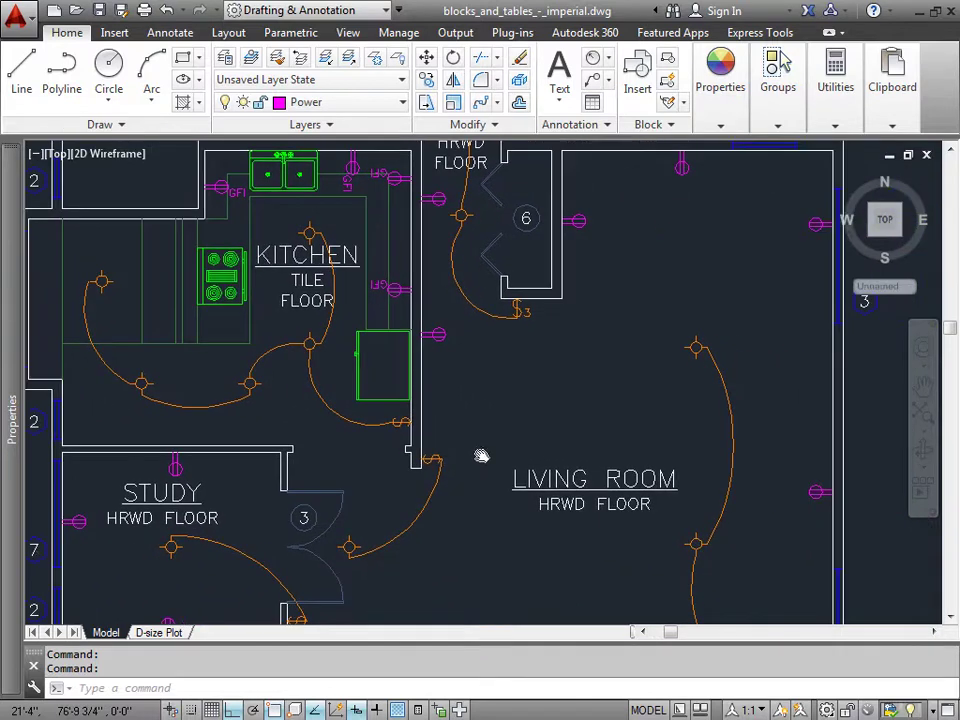
# - Draw a red circle centred in the living room just above its label
pyautogui.click(108, 65)
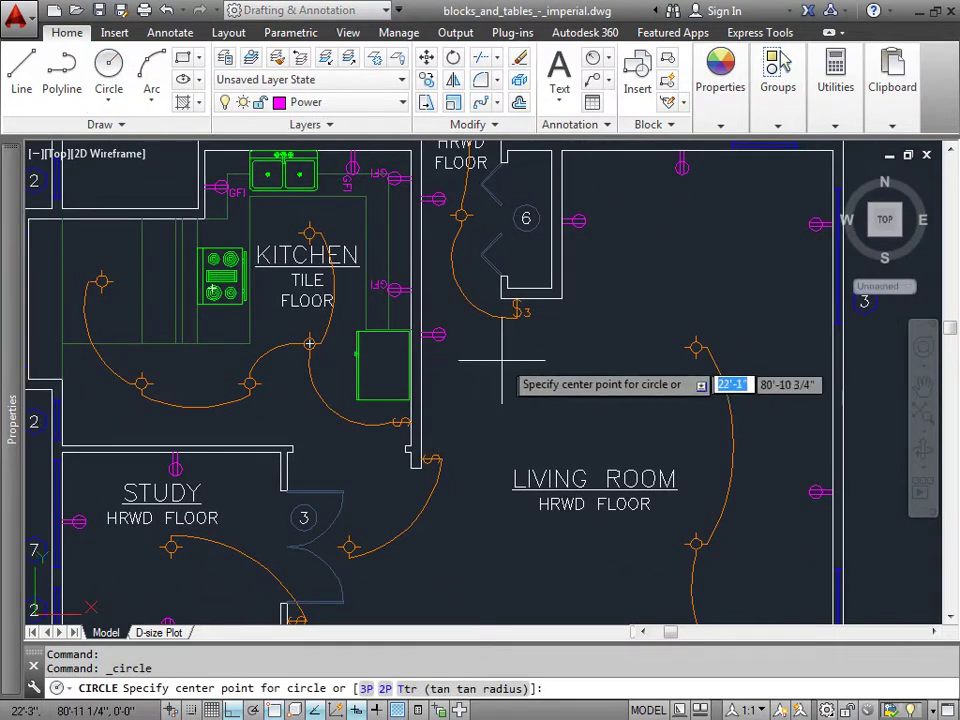
pyautogui.click(716, 125)
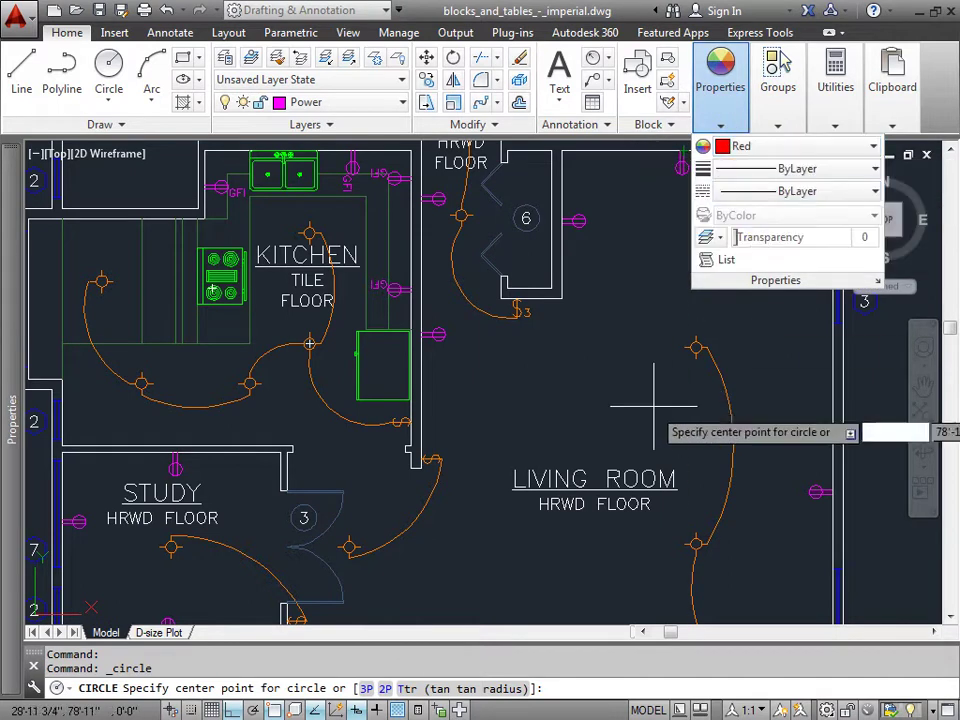
pyautogui.click(510, 366)
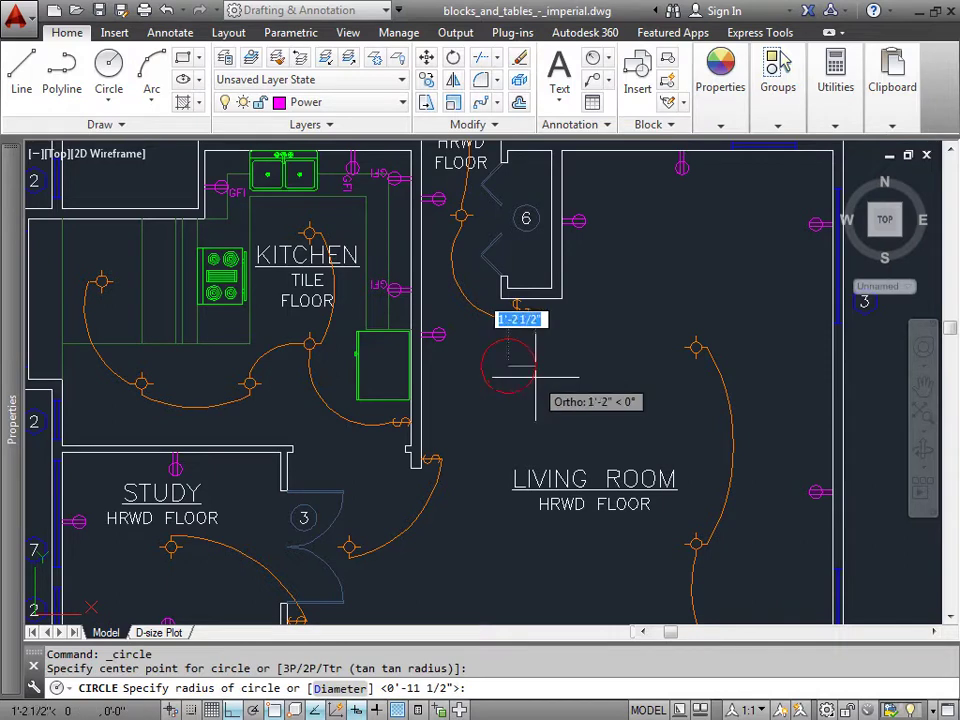
pyautogui.click(514, 390)
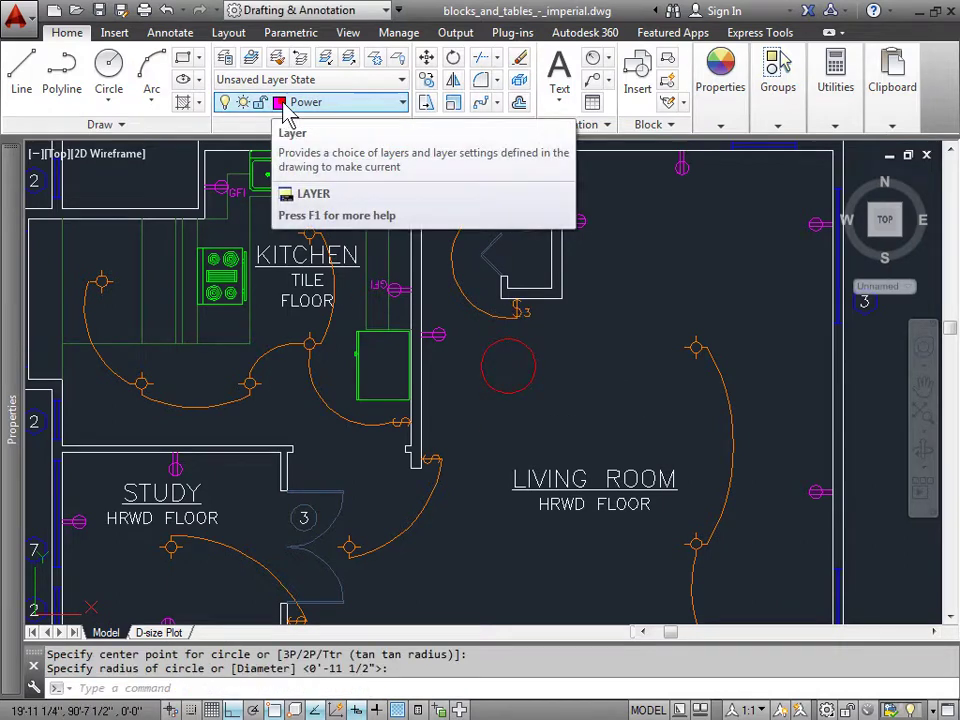
pyautogui.click(718, 100)
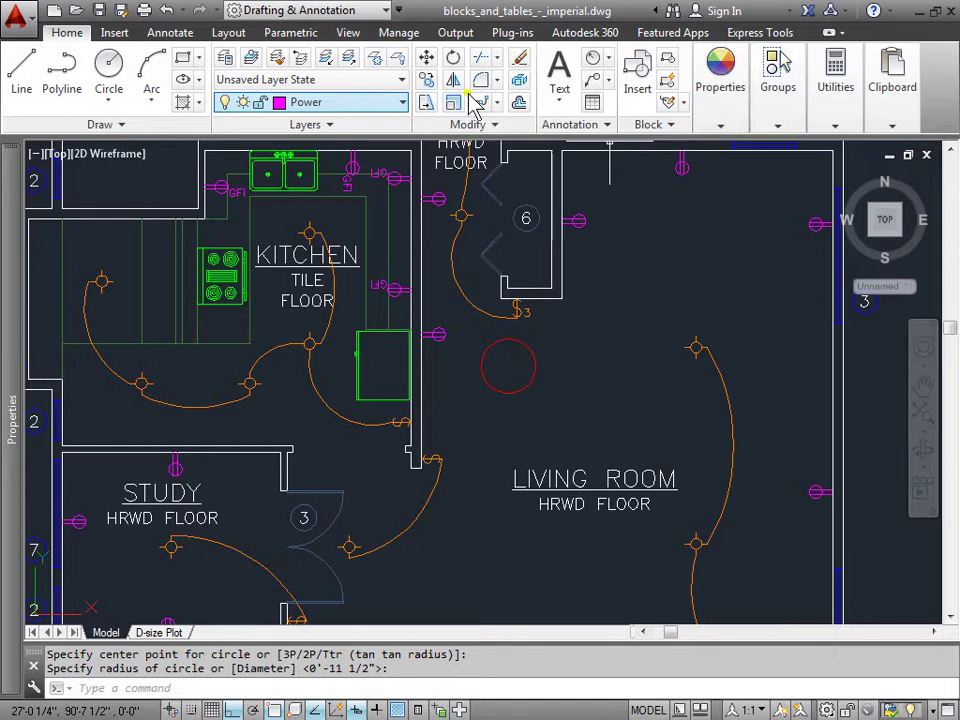
pyautogui.click(711, 98)
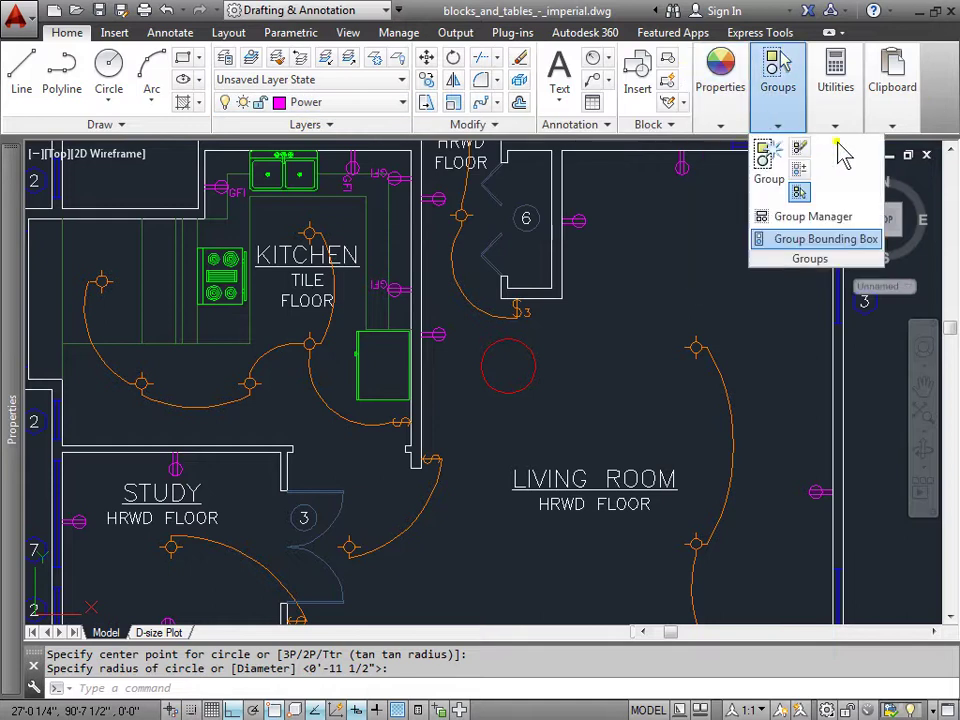
# - Reset the current colour to ByLayer and draw a second circle beside the red one
pyautogui.click(752, 148)
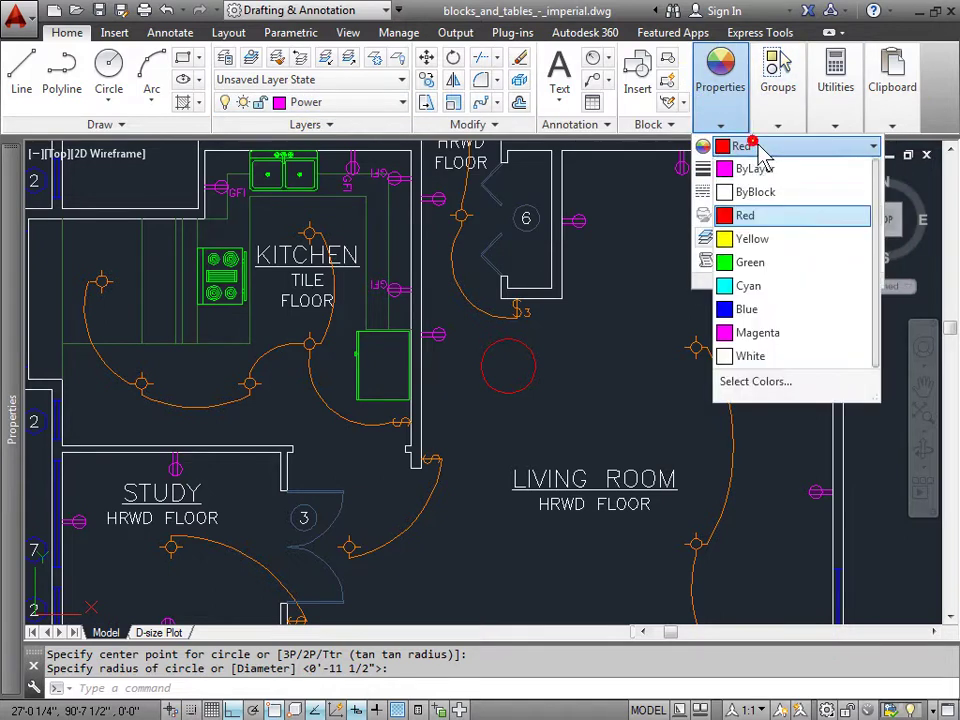
pyautogui.click(781, 170)
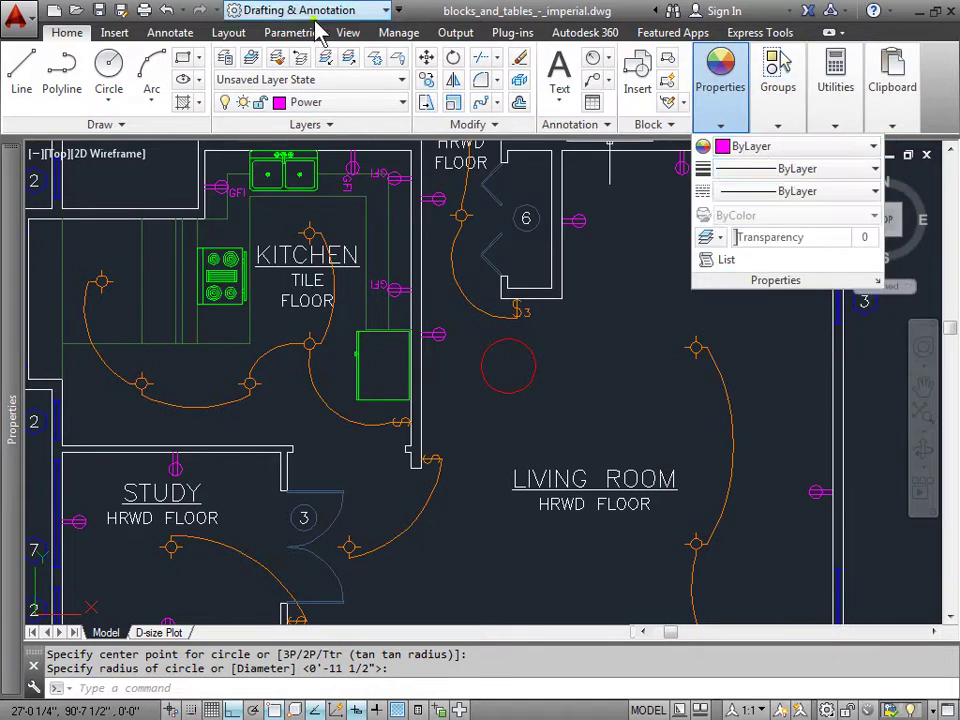
pyautogui.click(110, 68)
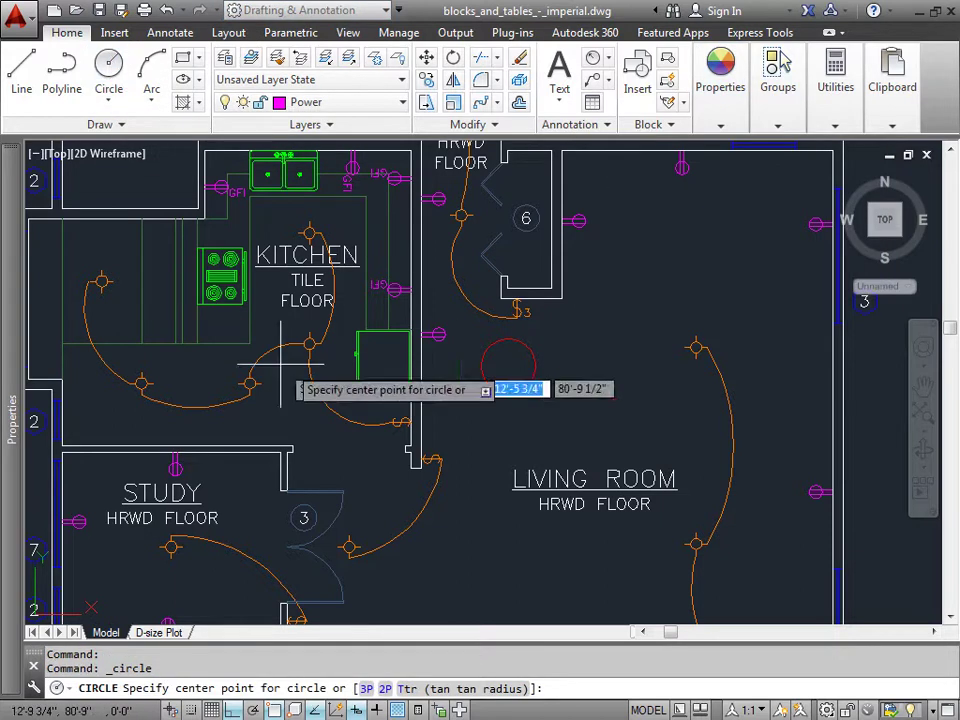
pyautogui.click(575, 358)
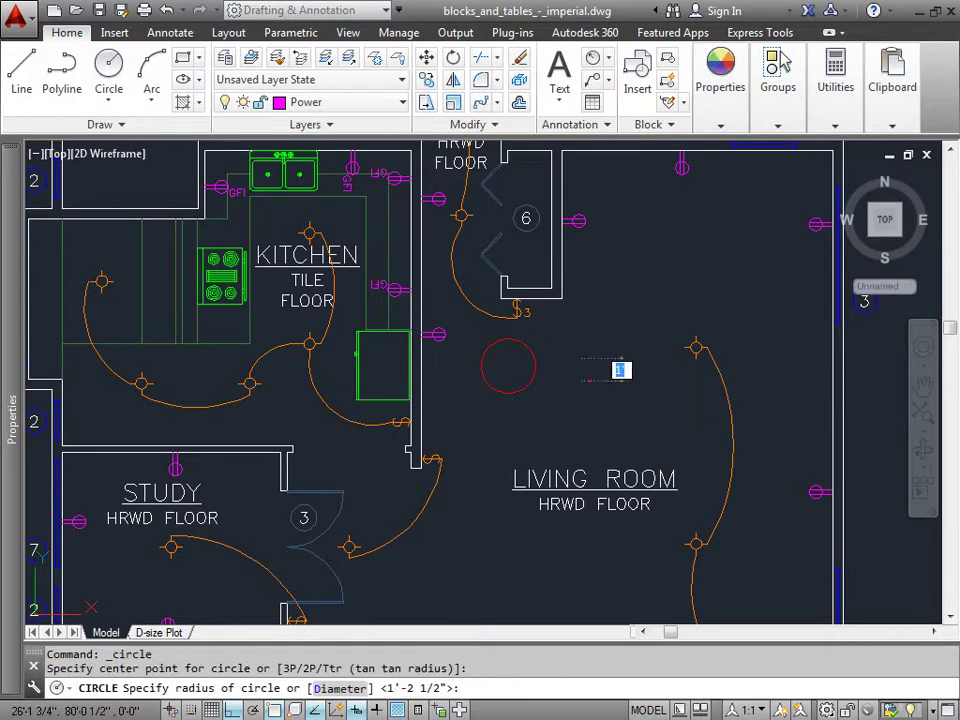
pyautogui.click(575, 383)
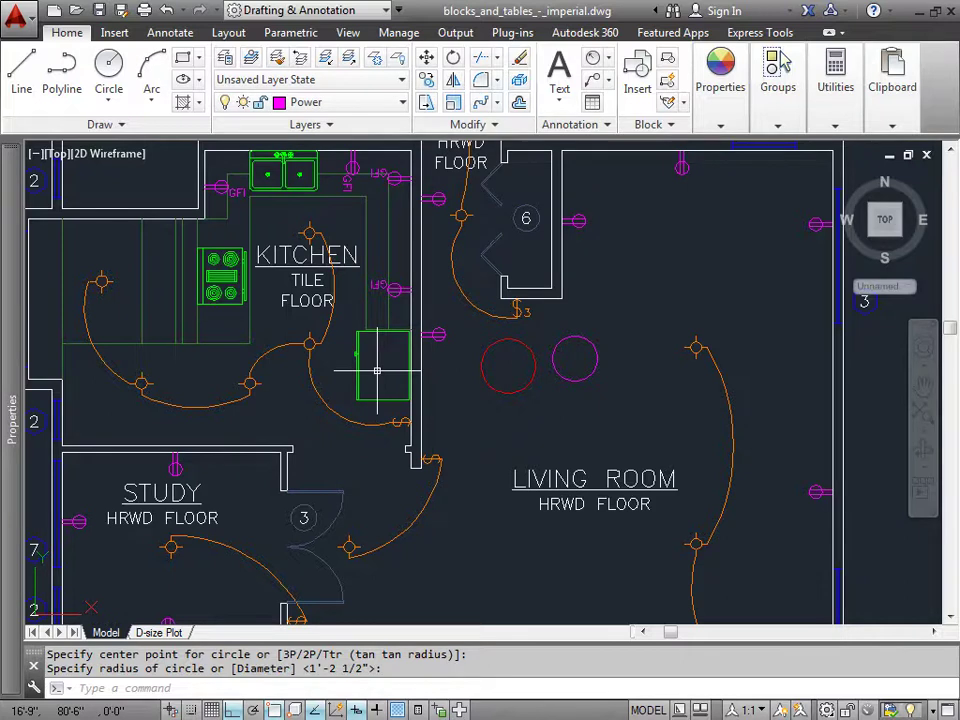
pyautogui.press('Escape')
pyautogui.press('Escape')
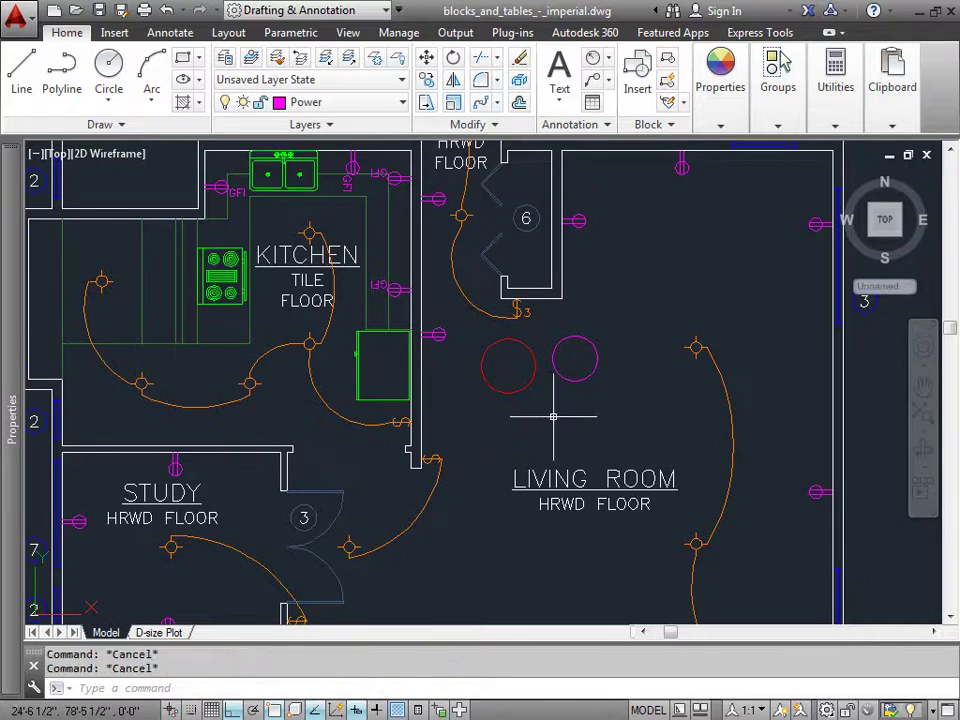
# - Change the red circle's colour to ByLayer so it turns magenta with the Power layer
pyautogui.click(536, 362)
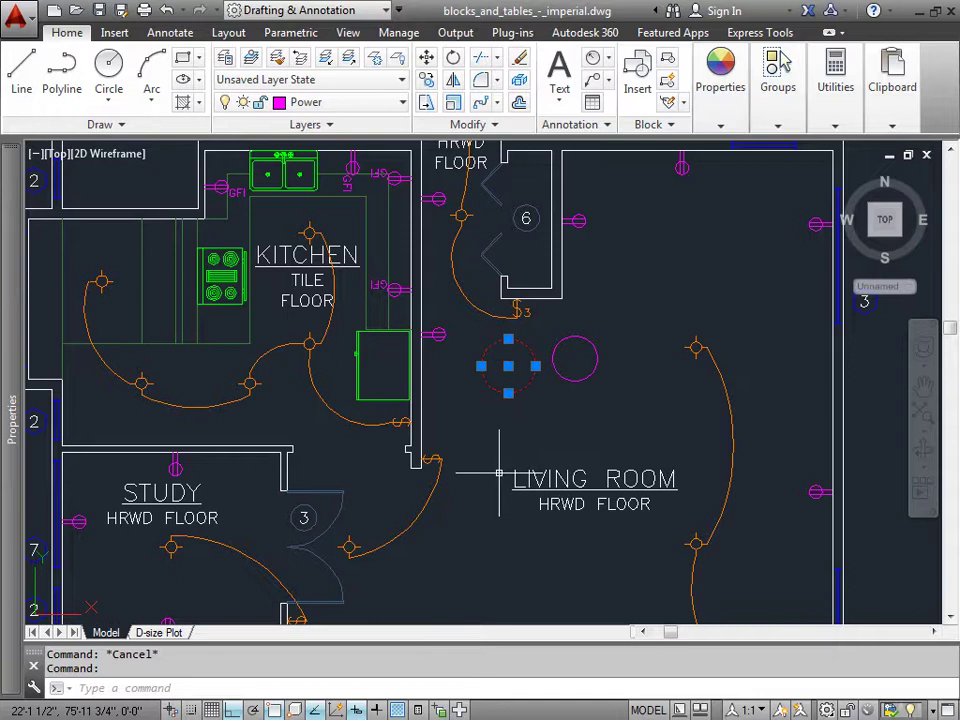
pyautogui.hotkey('ctrl', '1')
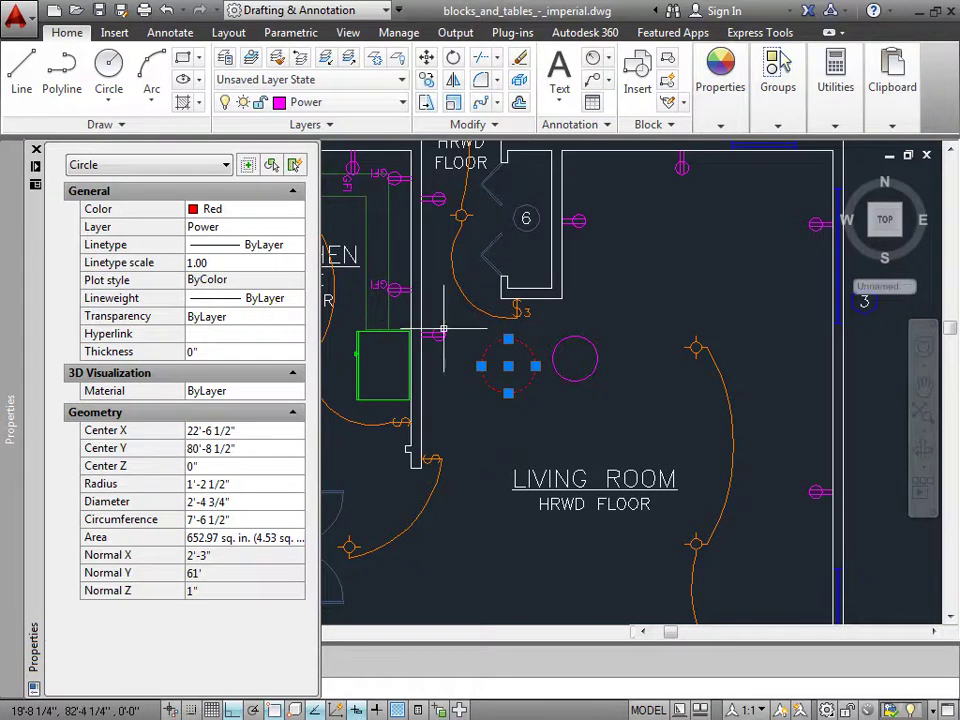
pyautogui.hotkey('ctrl', '1')
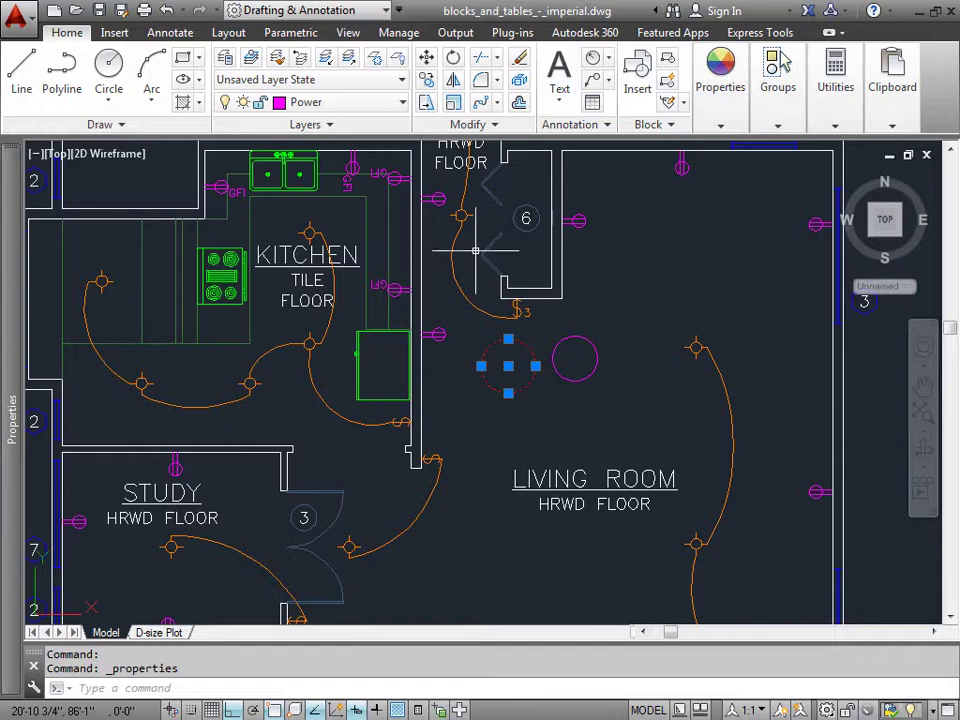
pyautogui.moveTo(11, 382)
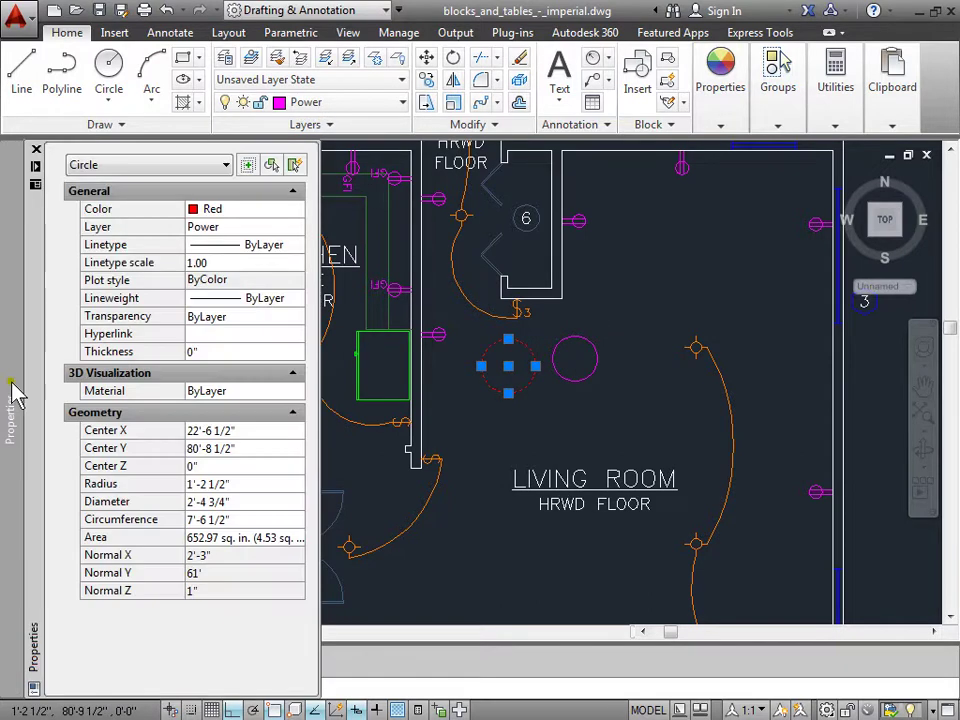
pyautogui.click(250, 209)
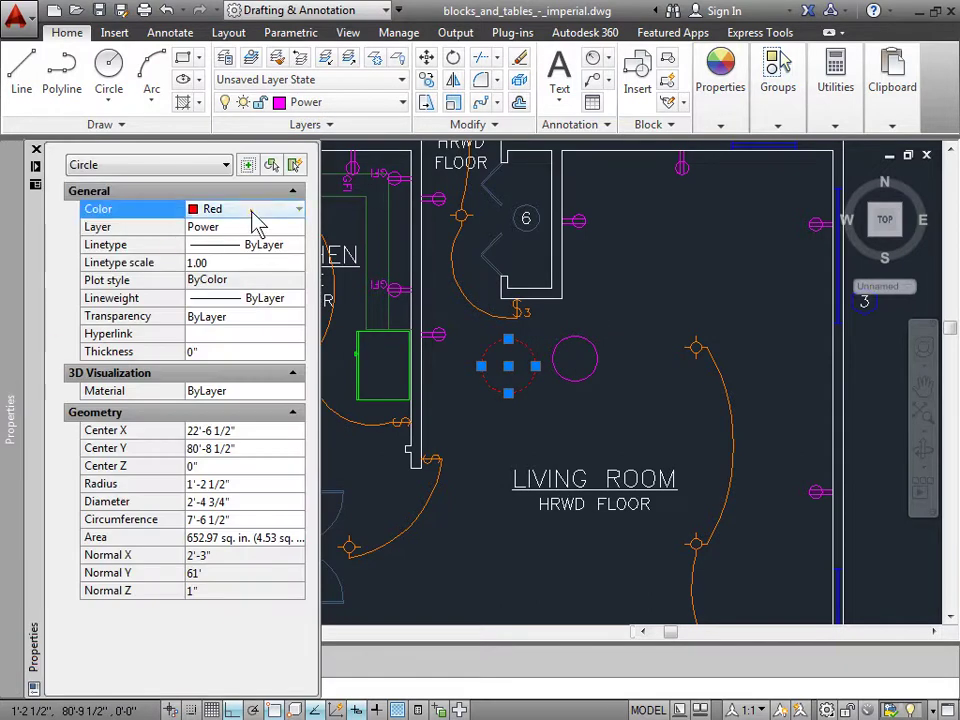
pyautogui.click(299, 210)
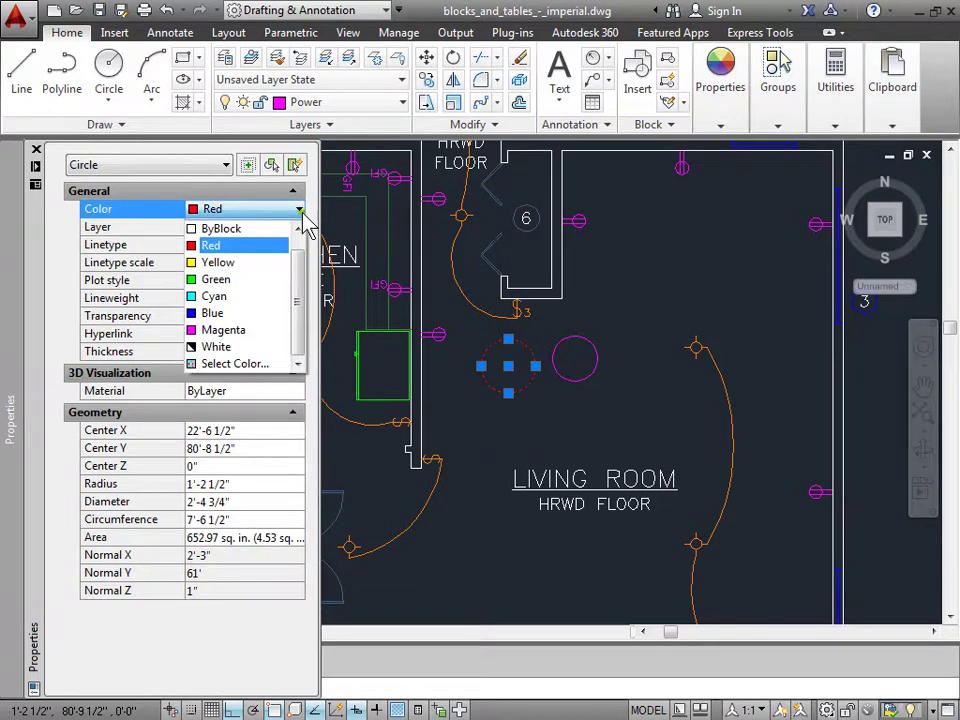
pyautogui.moveTo(303, 290); pyautogui.dragTo(302, 253)
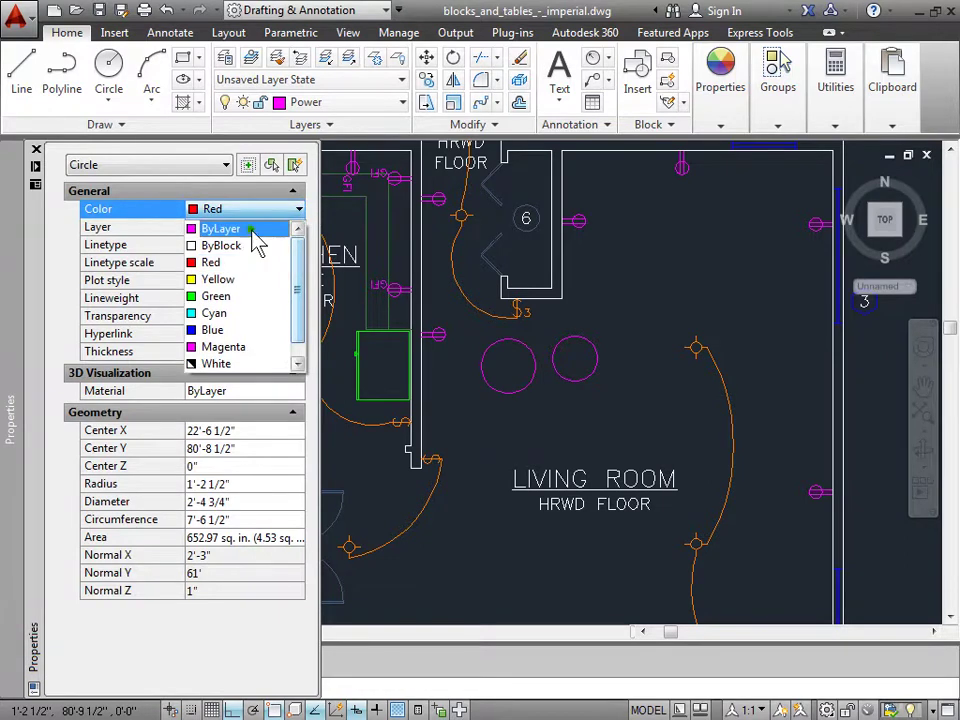
pyautogui.click(253, 230)
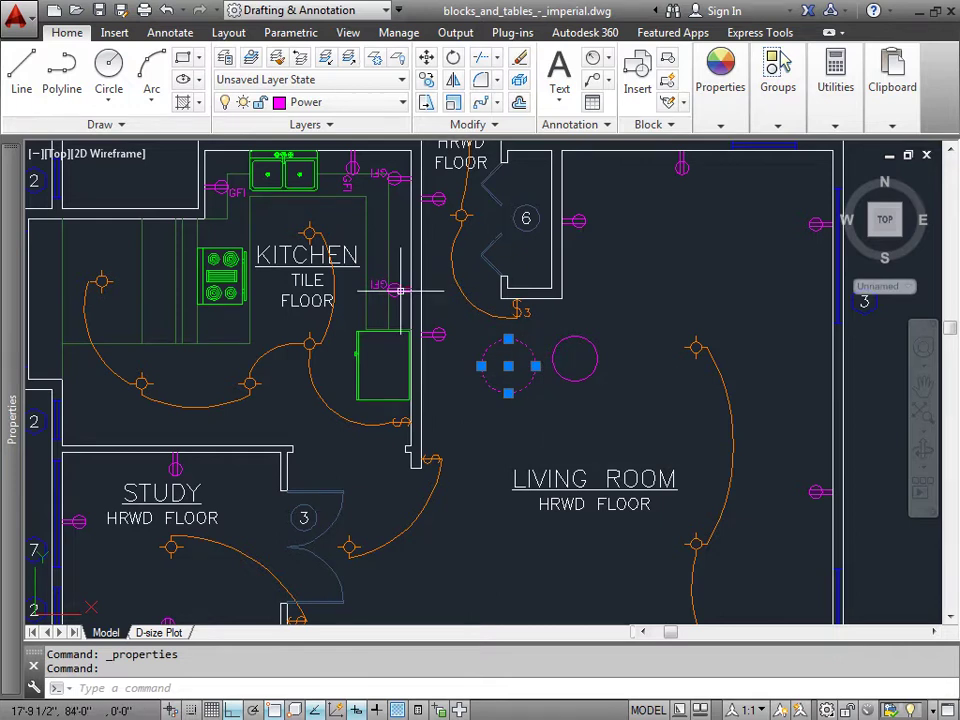
# - Window-select and delete both test circles, then pan over to the dining room
pyautogui.click(640, 430)
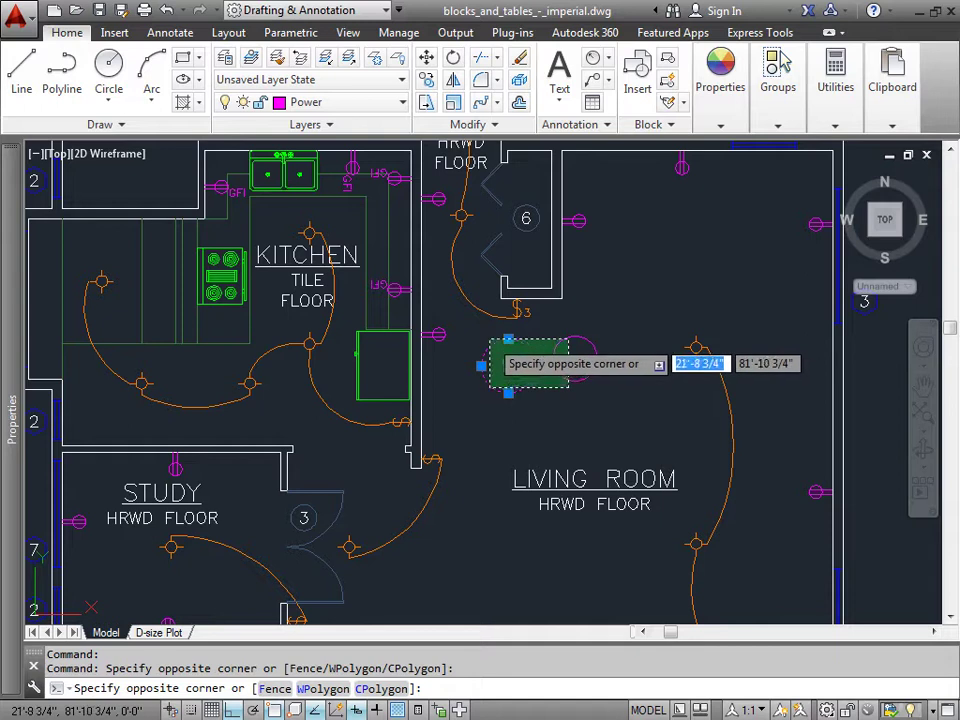
pyautogui.click(488, 336)
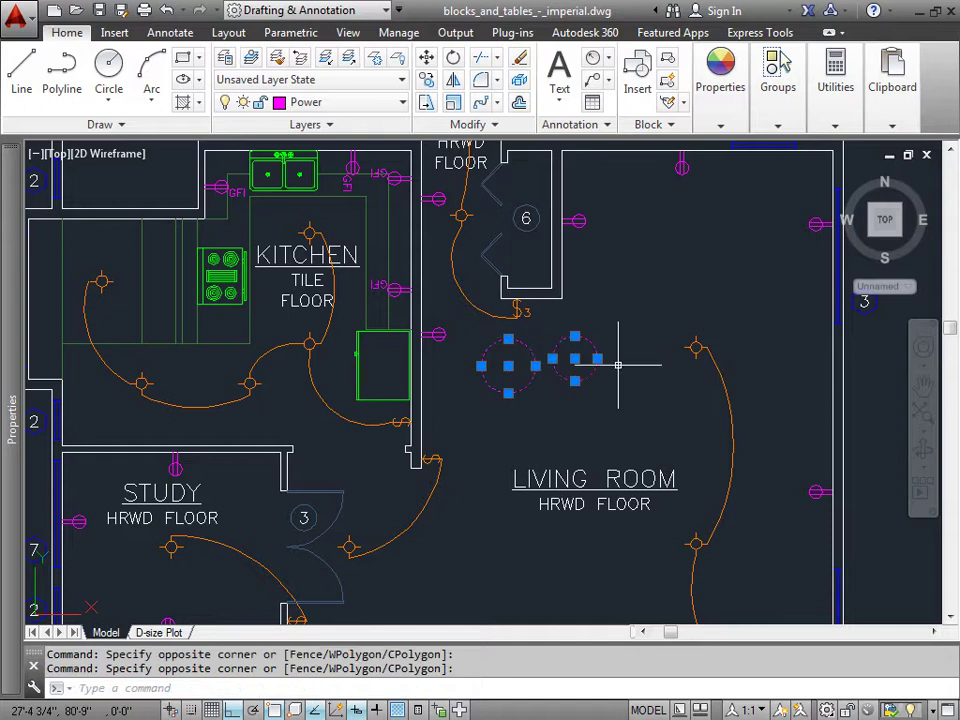
pyautogui.press('Delete')
pyautogui.moveTo(288, 563); pyautogui.dragTo(482, 287, button='middle')
pyautogui.moveTo(536, 527); pyautogui.dragTo(444, 441, button='middle')
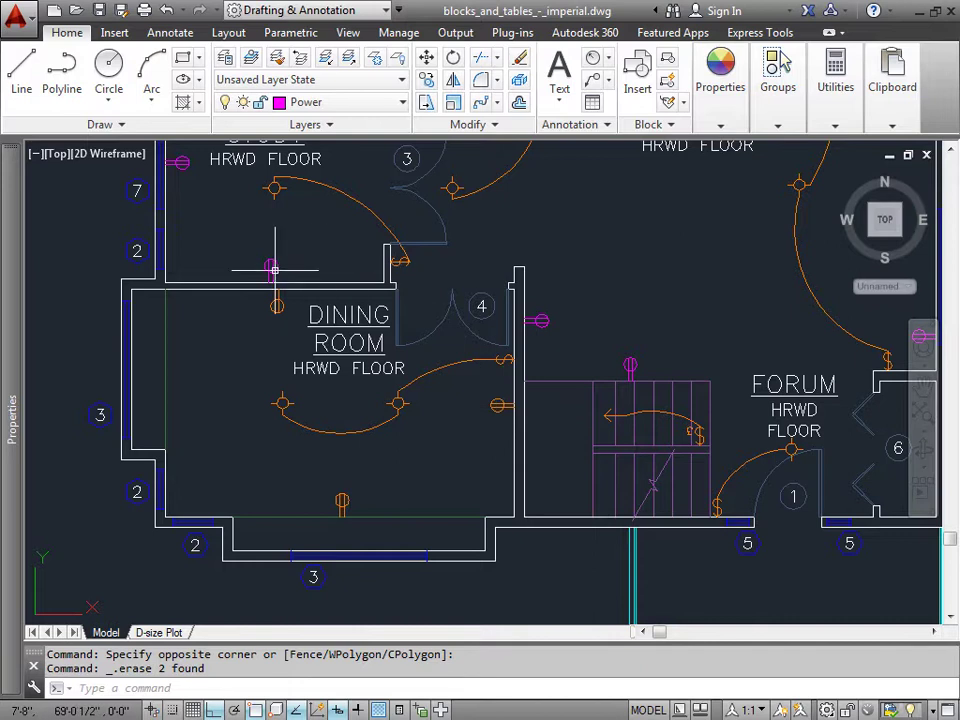
# - Move the dining room's upper- and lower-wall light fixtures onto the Power layer
pyautogui.click(545, 320)
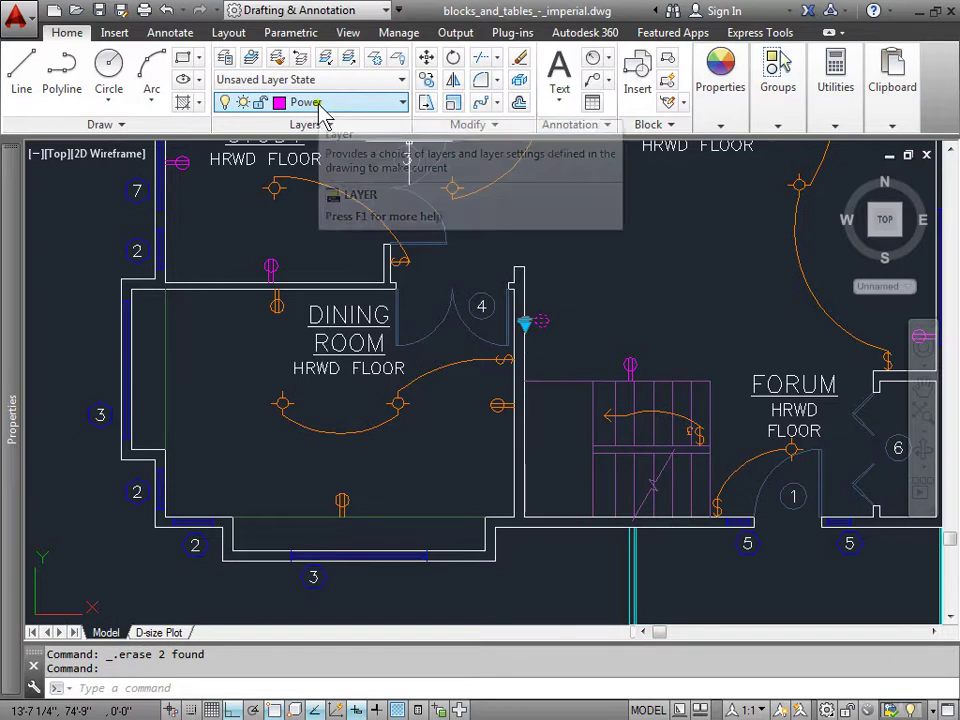
pyautogui.press('Escape')
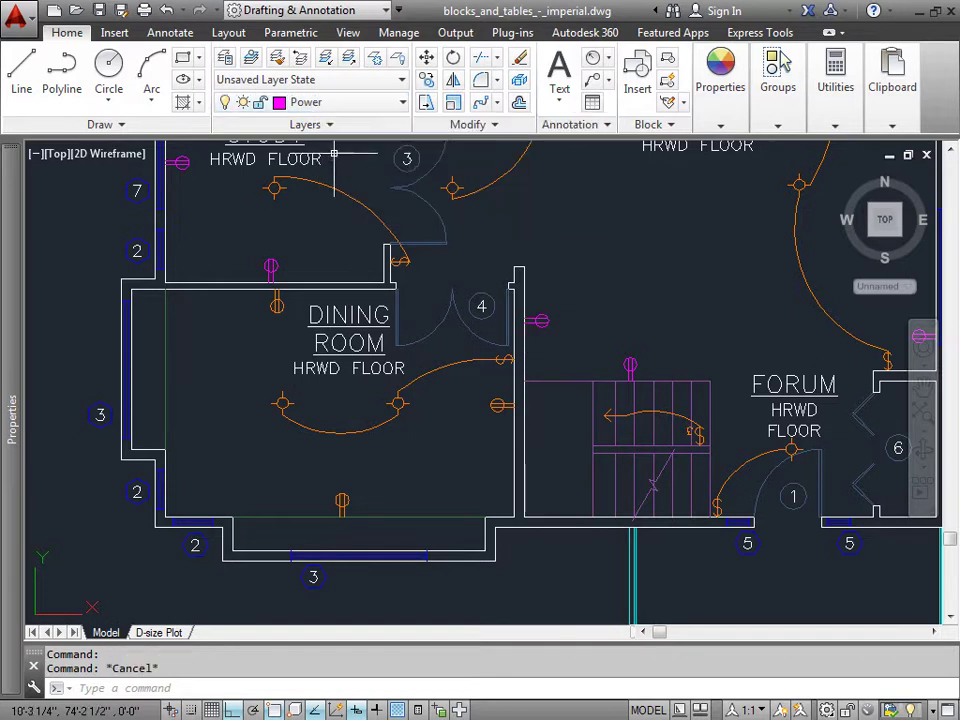
pyautogui.click(275, 305)
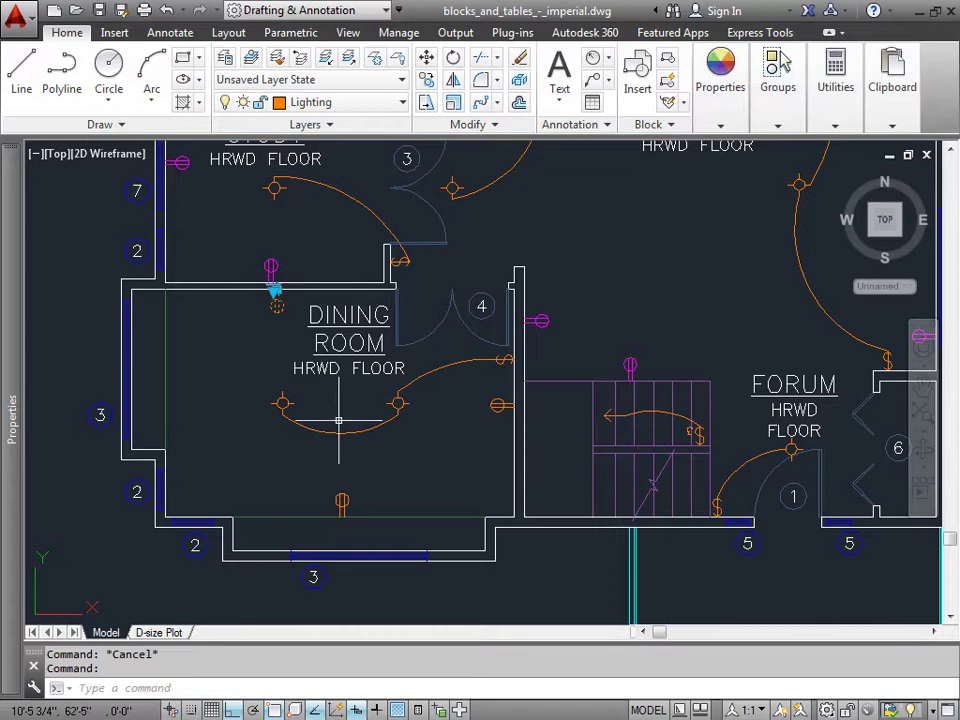
pyautogui.click(345, 500)
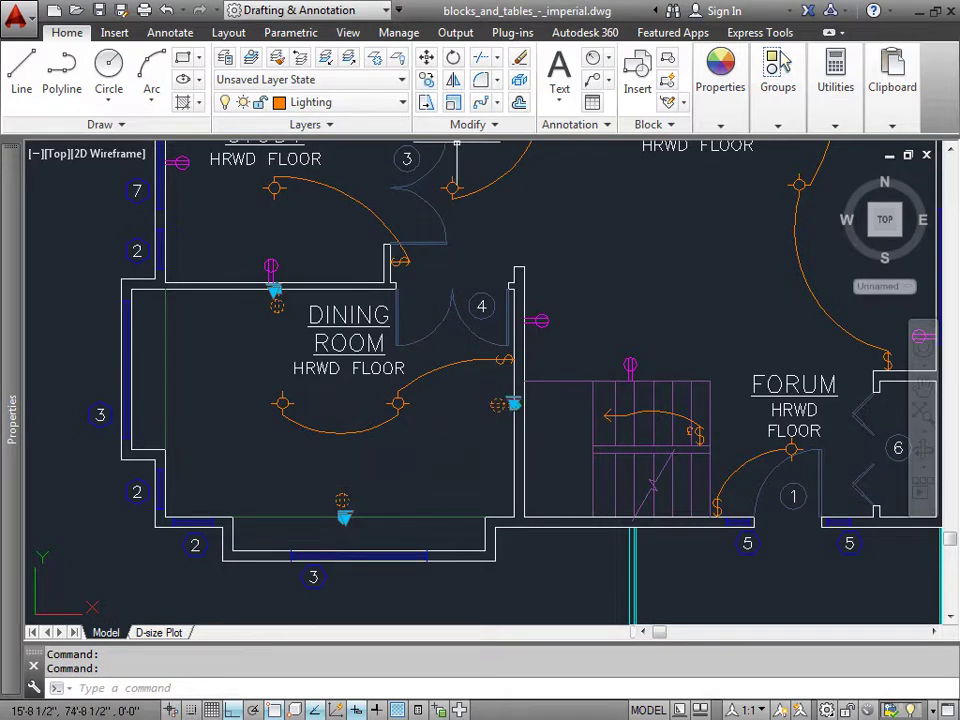
pyautogui.click(398, 104)
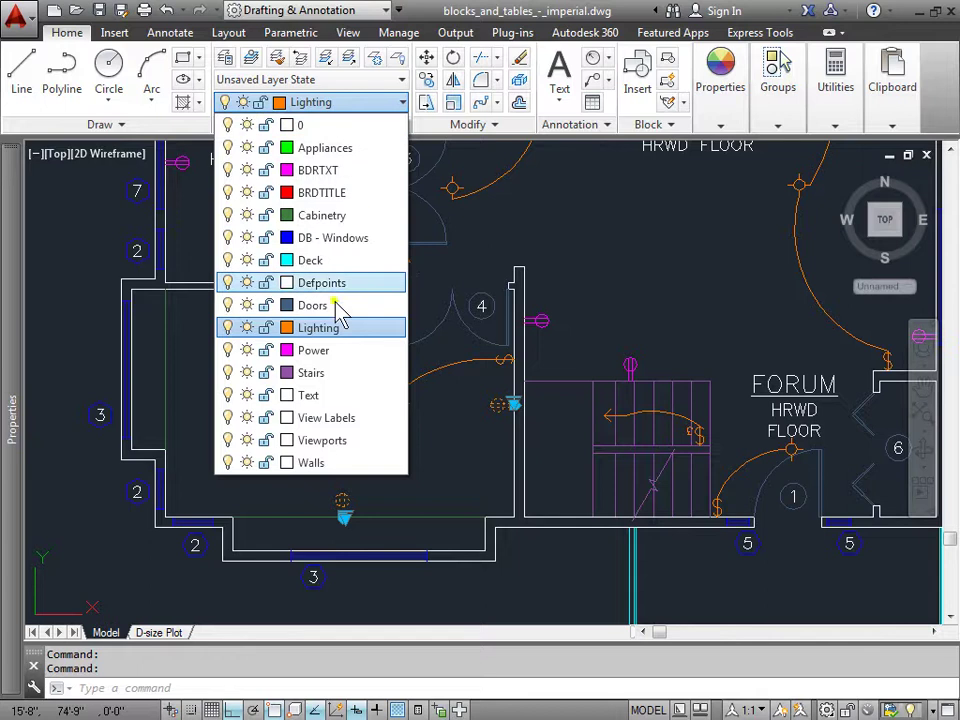
pyautogui.click(336, 352)
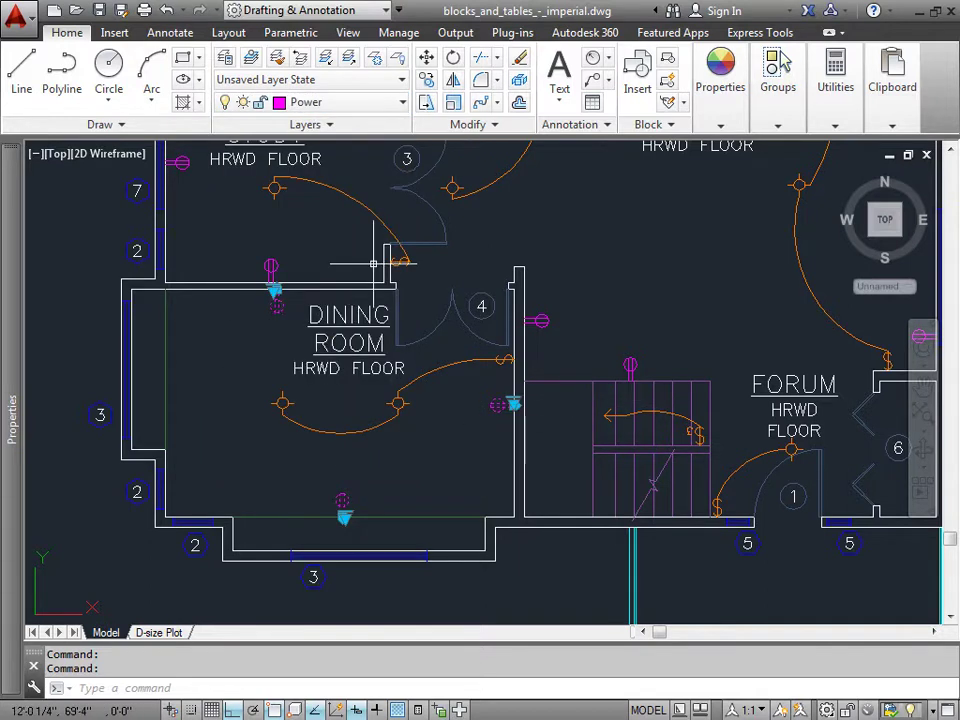
pyautogui.press('Escape')
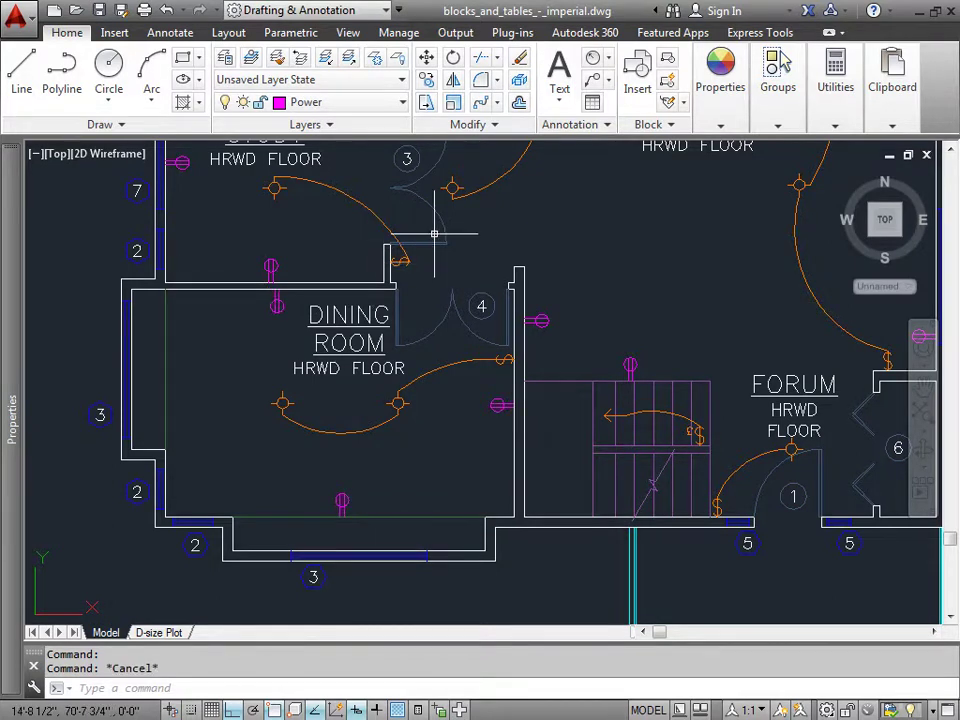
pyautogui.click(716, 117)
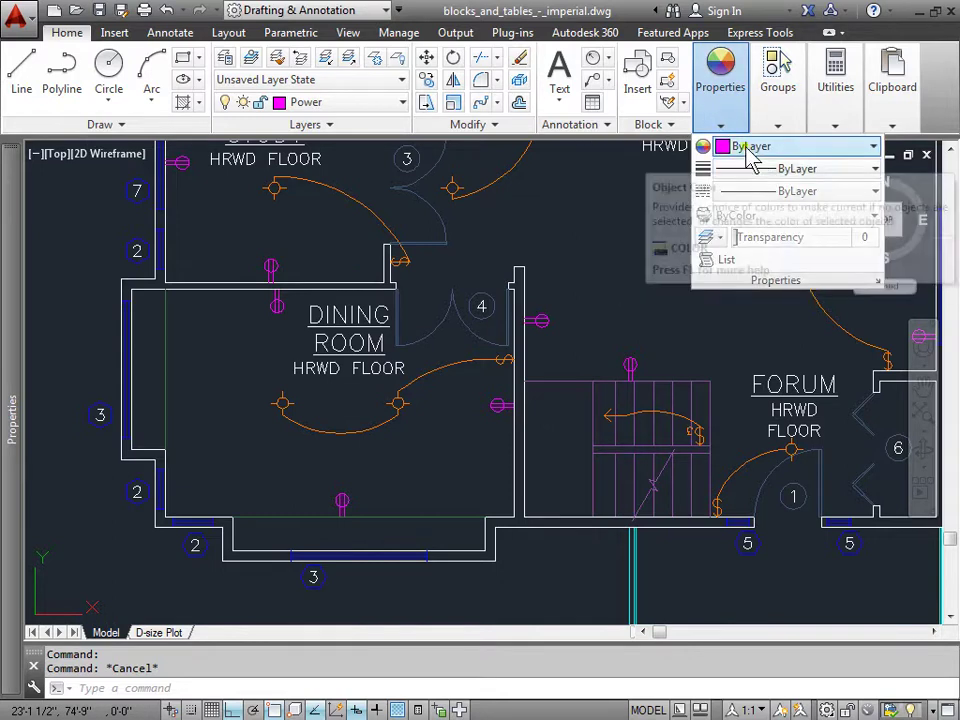
# - Keep Power current and display the ByLayer colour, linetype and lineweight settings
pyautogui.click(399, 104)
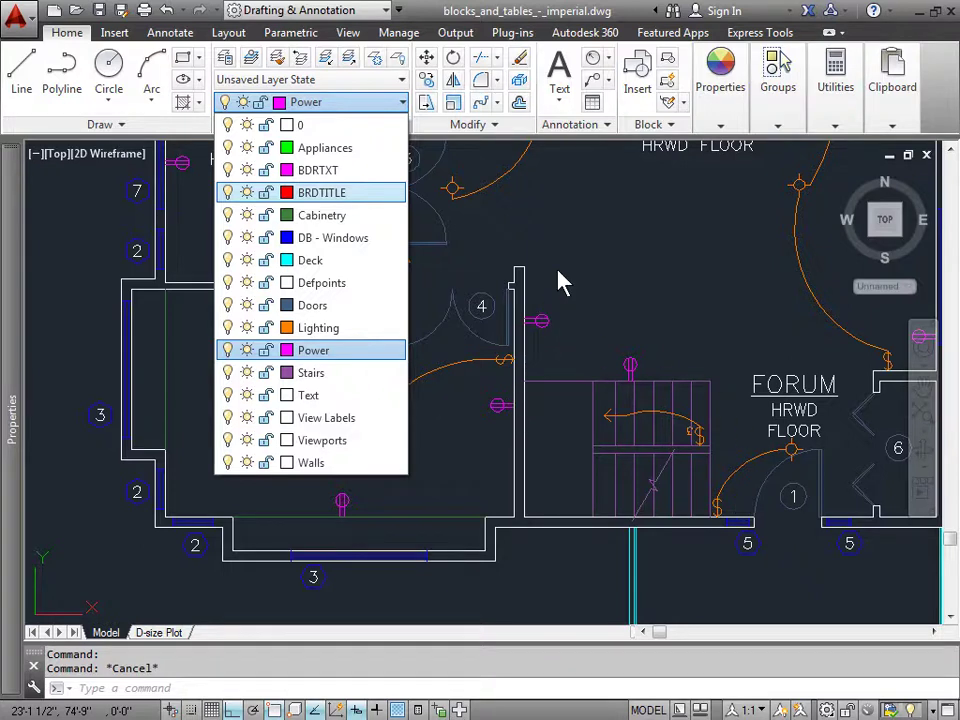
pyautogui.click(705, 188)
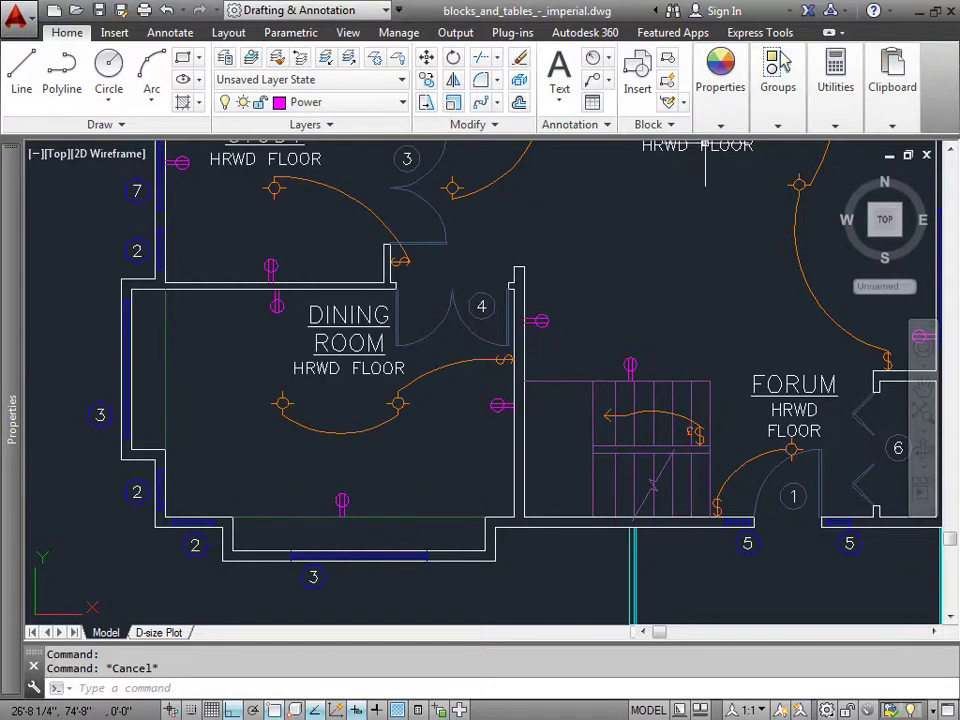
pyautogui.click(714, 120)
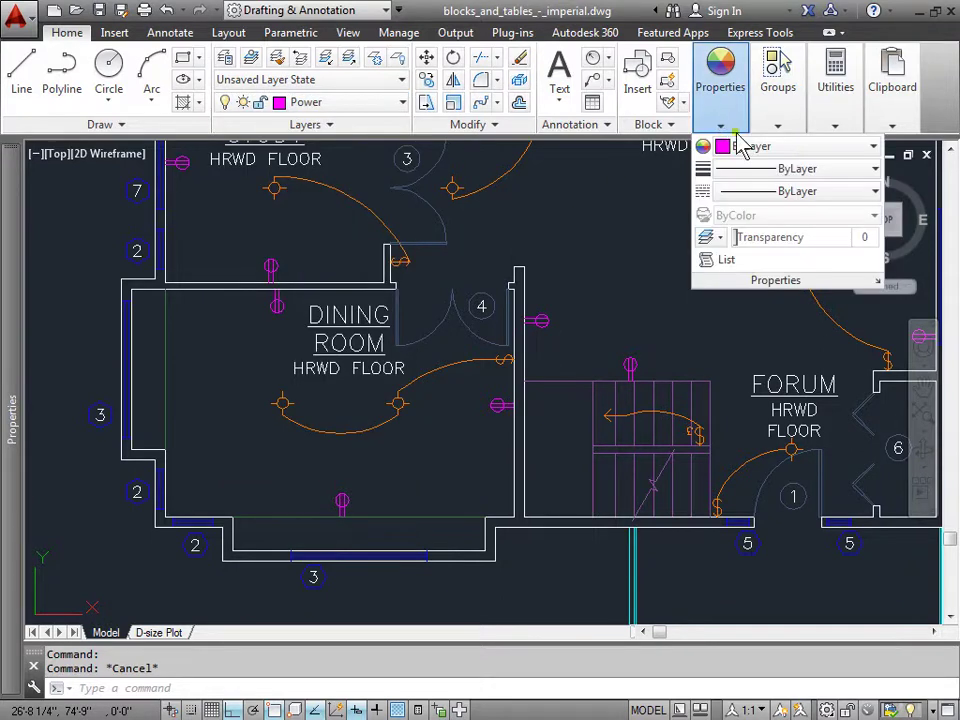